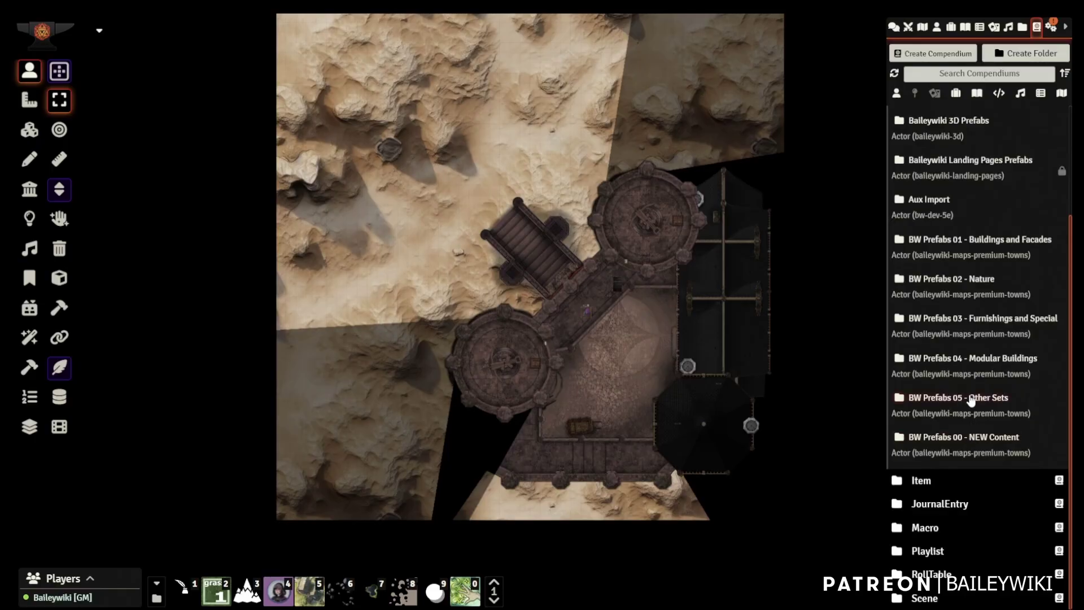
Drag WALL ORCISH Tower Whole Round Multi from Orcish Prefabs > Whole Prefabs onto the map, north of the castle.
click(971, 399)
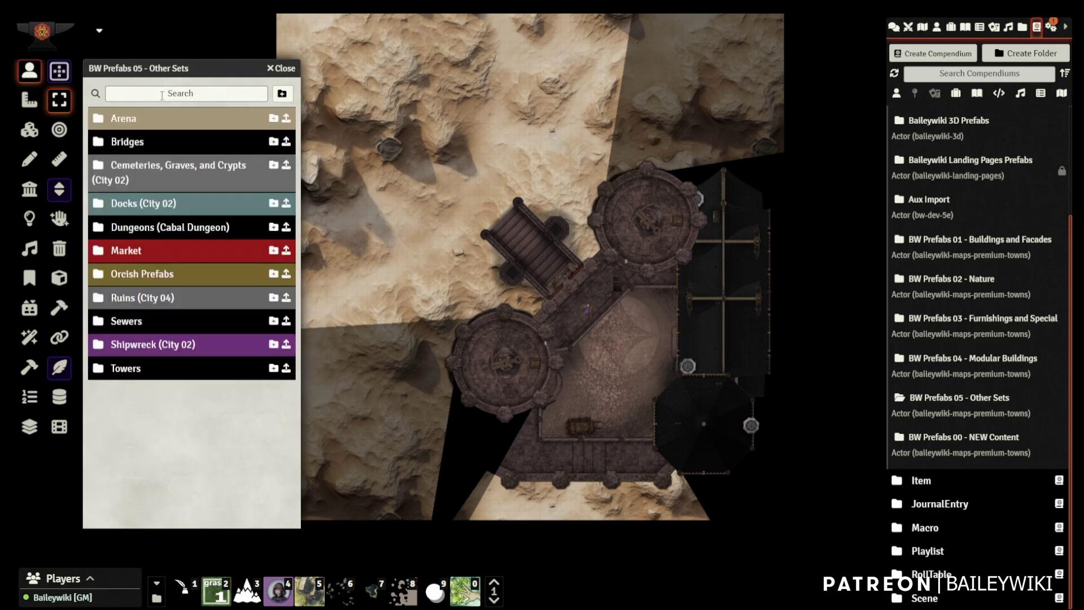
click(138, 275)
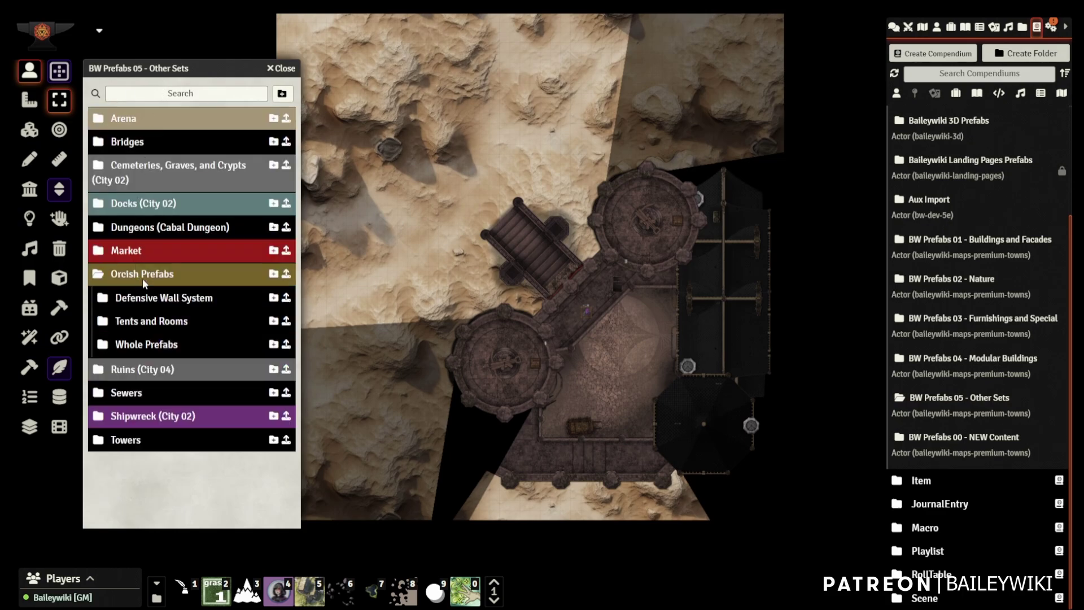
click(147, 344)
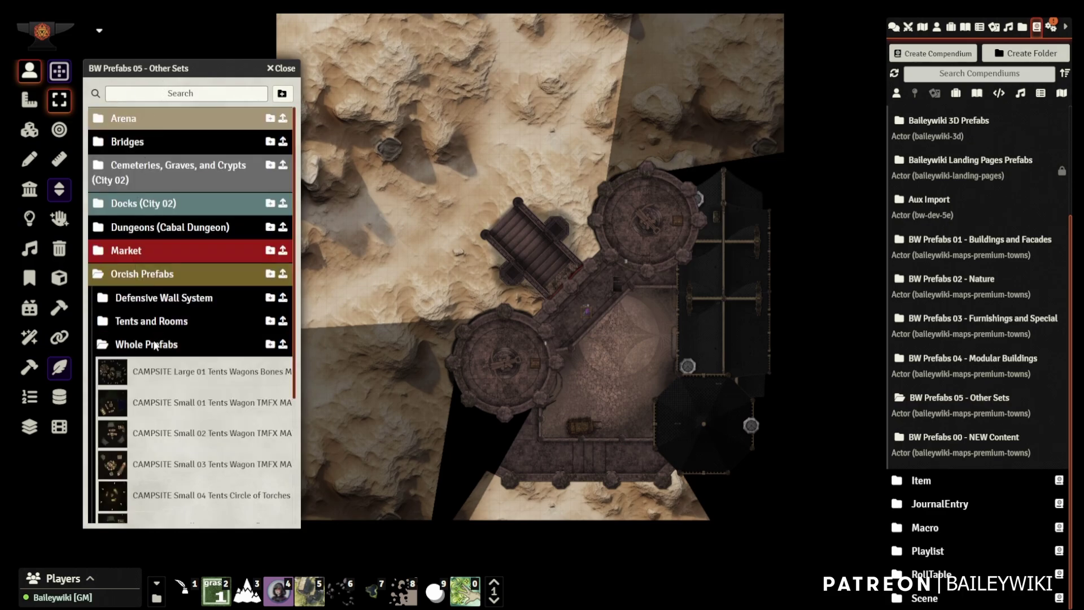
scroll(161, 385, down, 3)
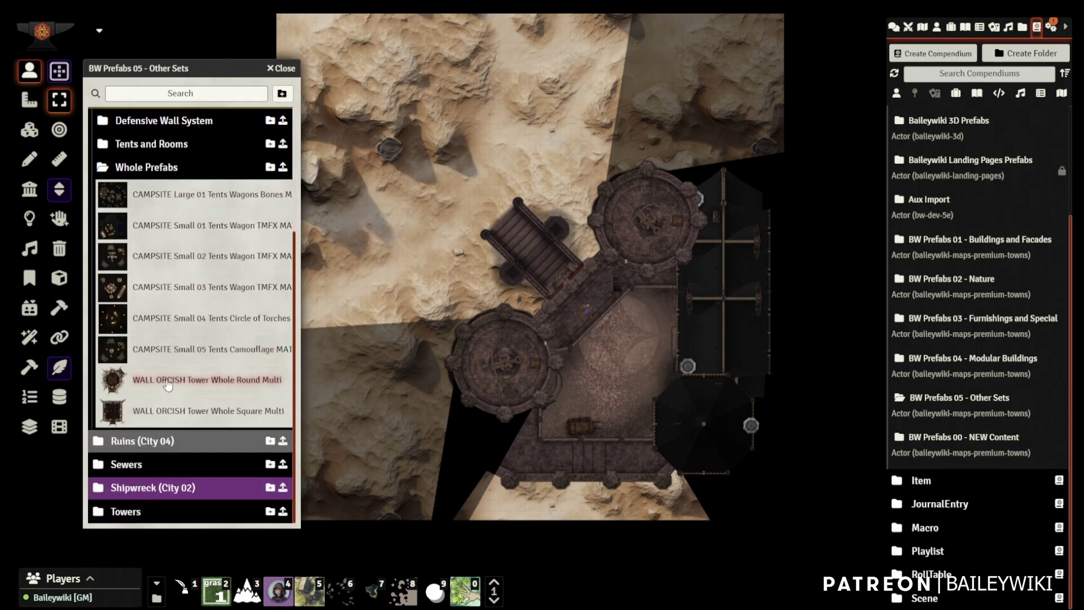
drag(171, 385, 538, 93)
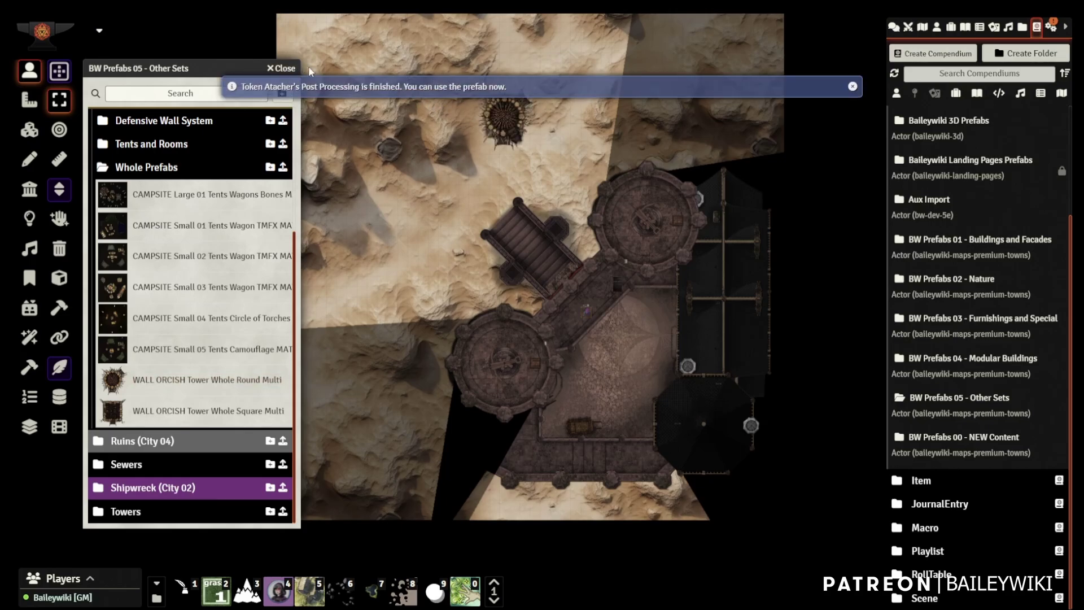
Close the compendium, nudge the tower up, and copy-paste a second tower west of the castle.
click(281, 68)
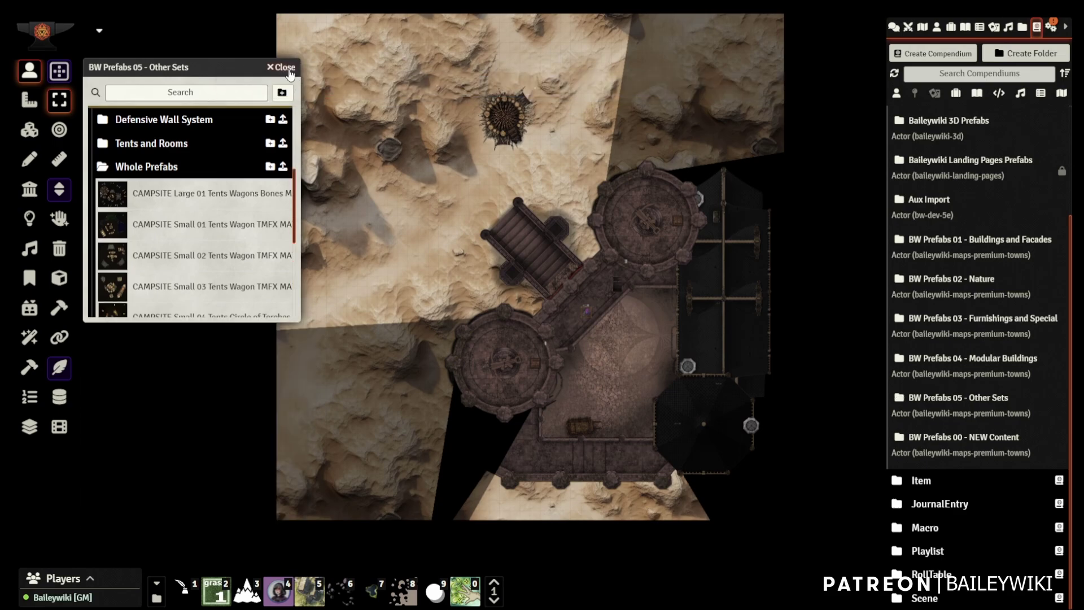
scroll(470, 134, up, 10)
key(Up)
key(Up)
key(Up)
scroll(469, 129, up, 2)
drag(510, 141, 511, 85)
scroll(307, 266, down, 3)
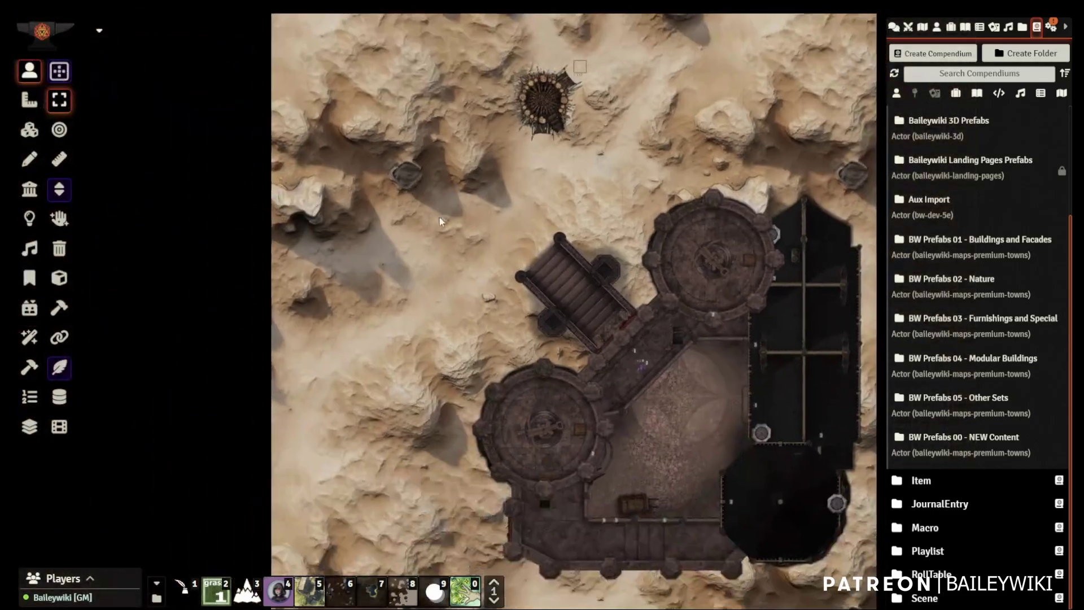
key(ctrl+c)
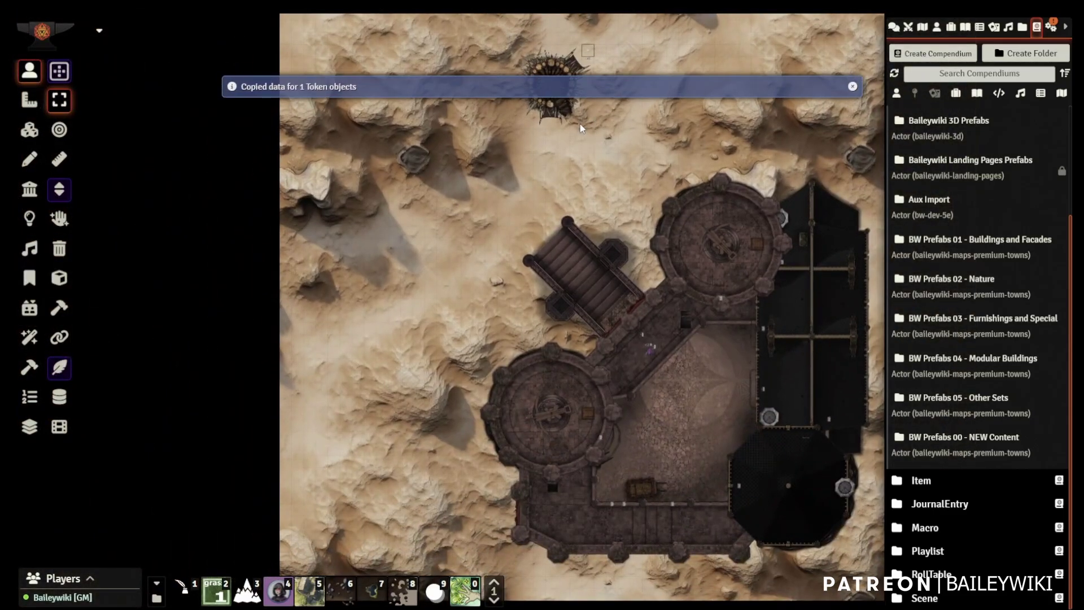
key(ctrl+v)
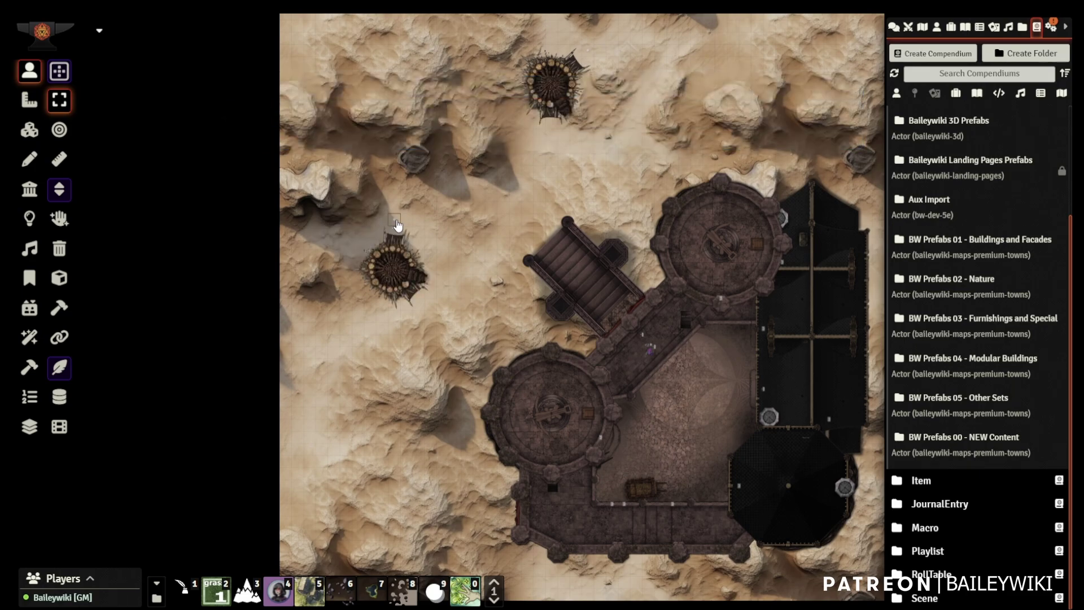
Try random Desert, Grassy and Rocky terrain overlays around the castle.
click(650, 356)
drag(582, 368, 433, 250)
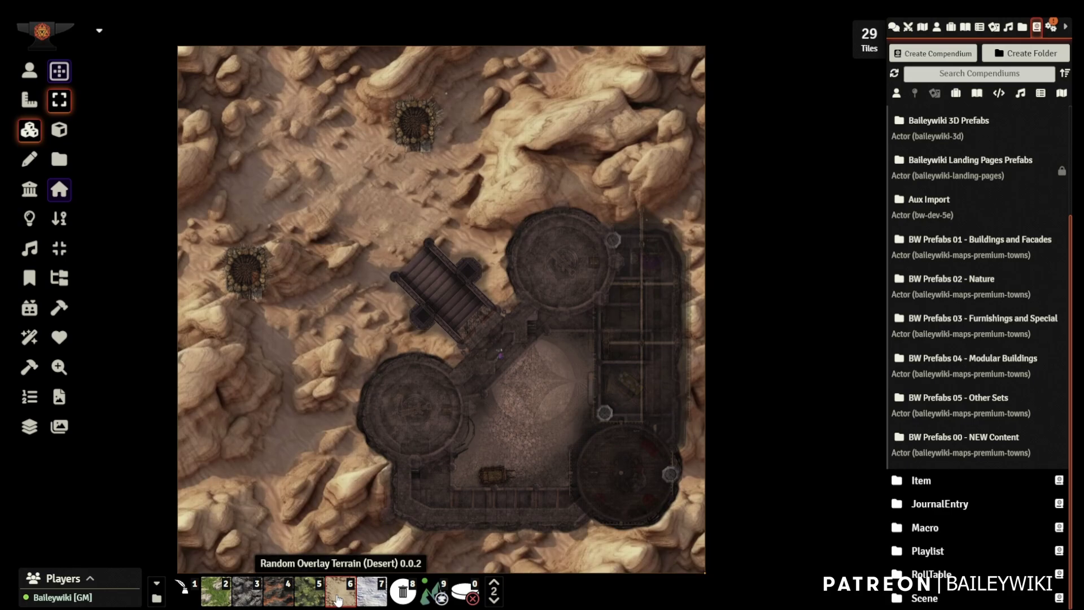
click(337, 598)
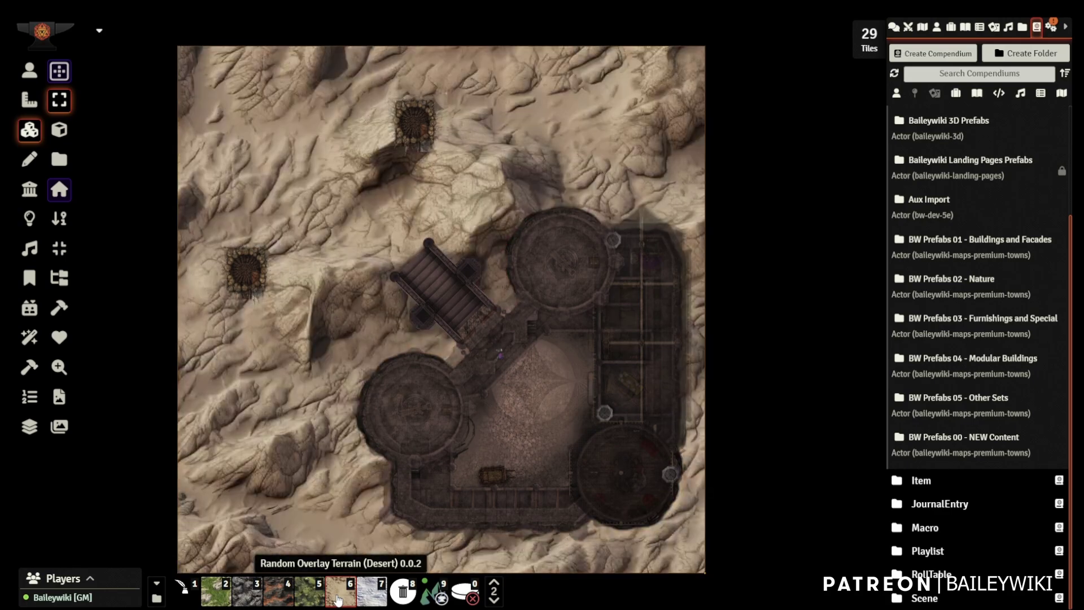
click(337, 597)
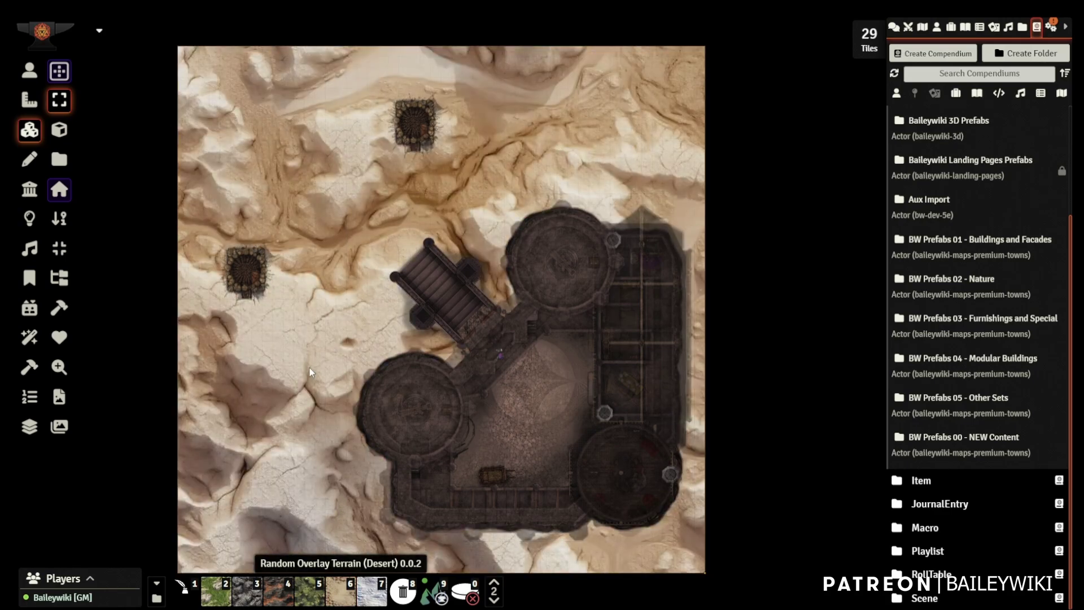
click(275, 602)
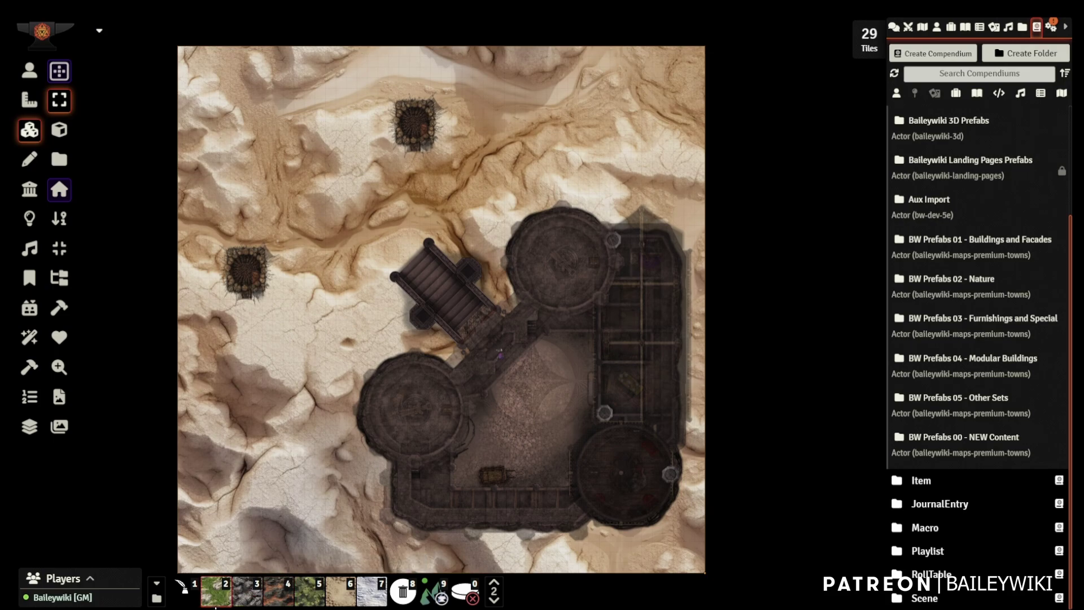
click(214, 598)
click(214, 598)
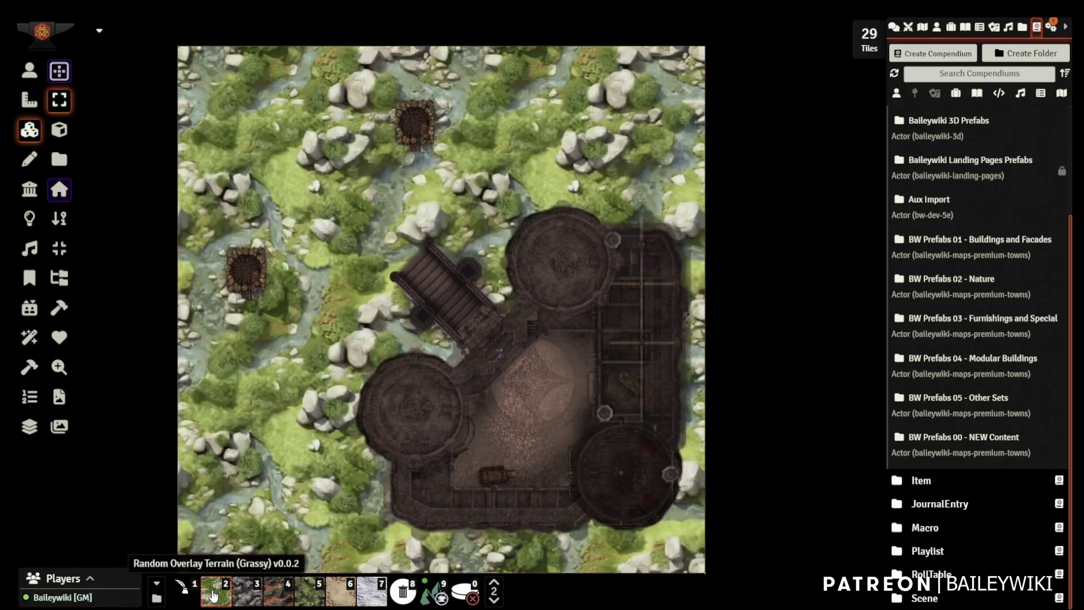
click(213, 597)
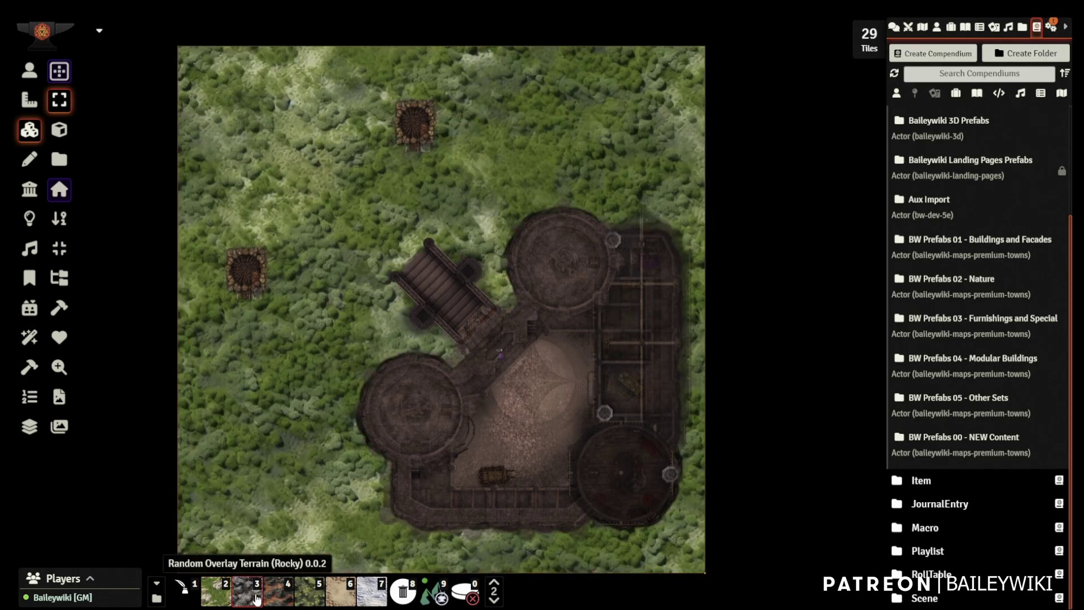
Reroll the Swamp terrain overlay several times until the swamp ground looks right.
click(309, 598)
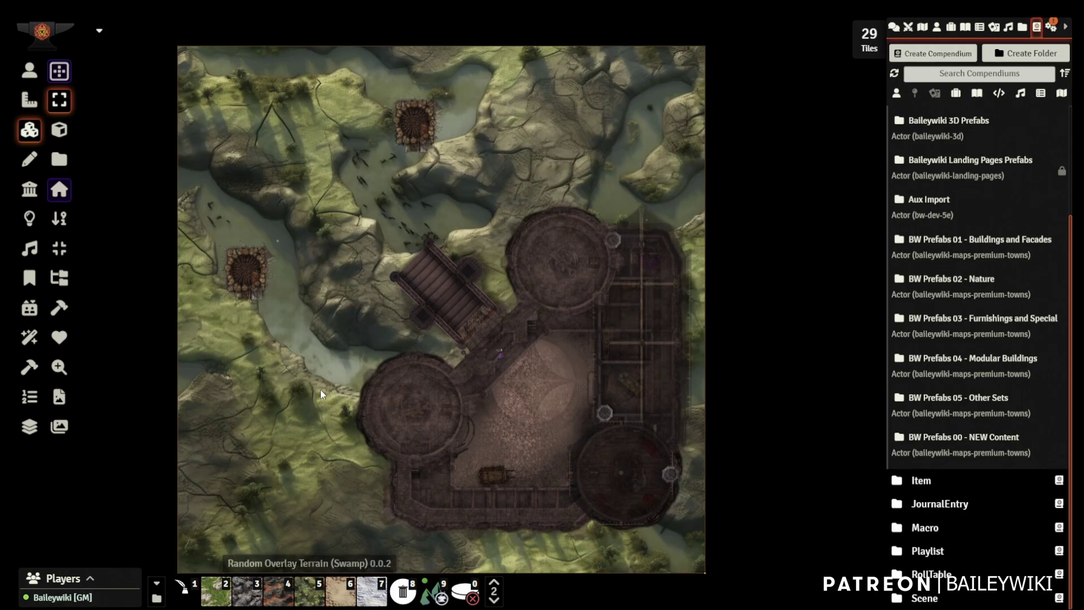
click(309, 598)
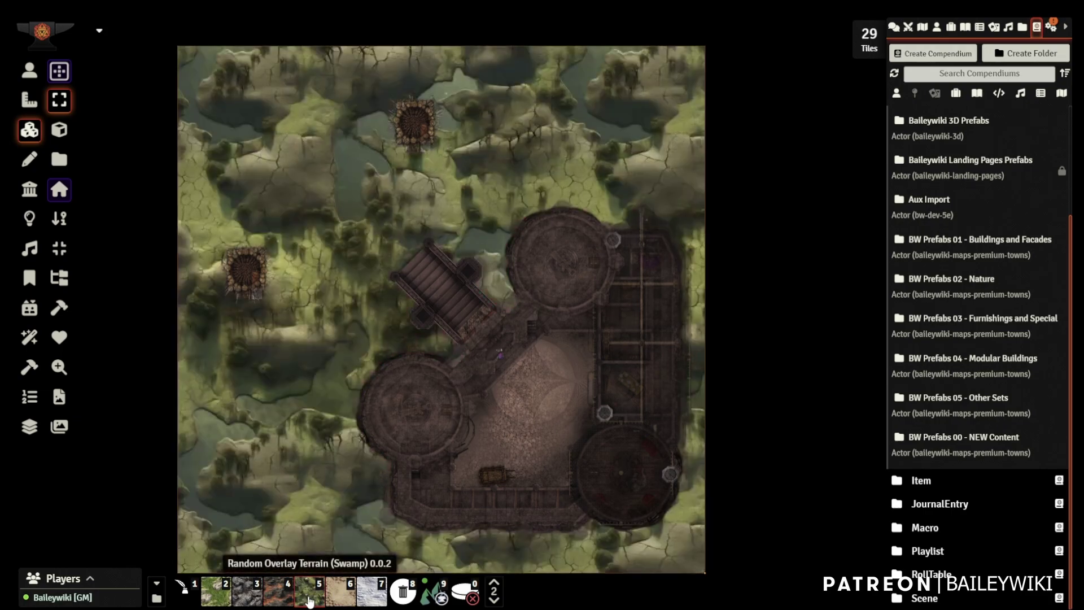
click(309, 601)
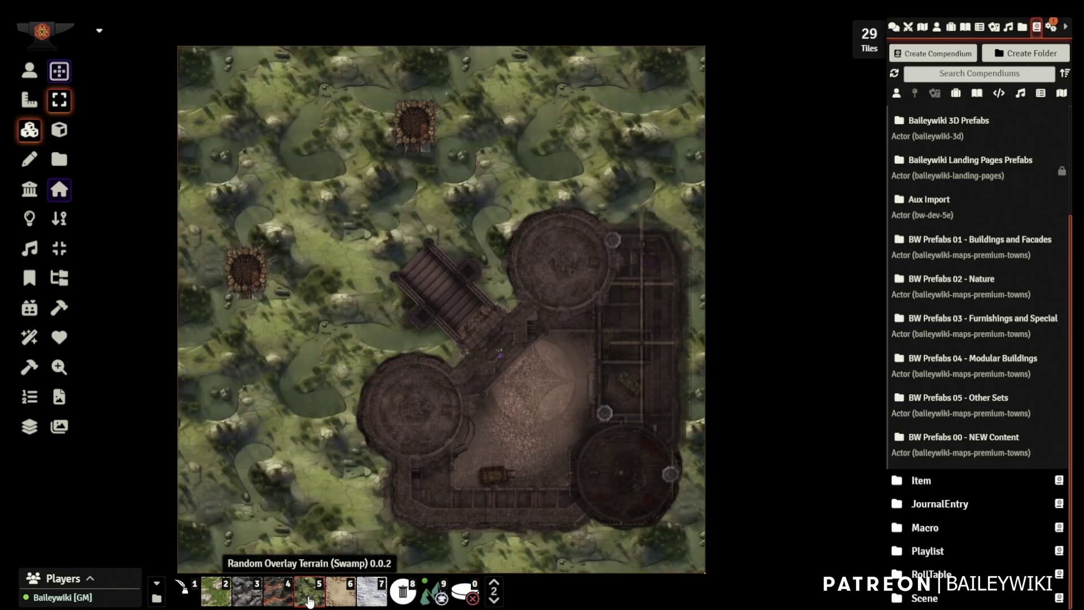
click(310, 601)
click(310, 600)
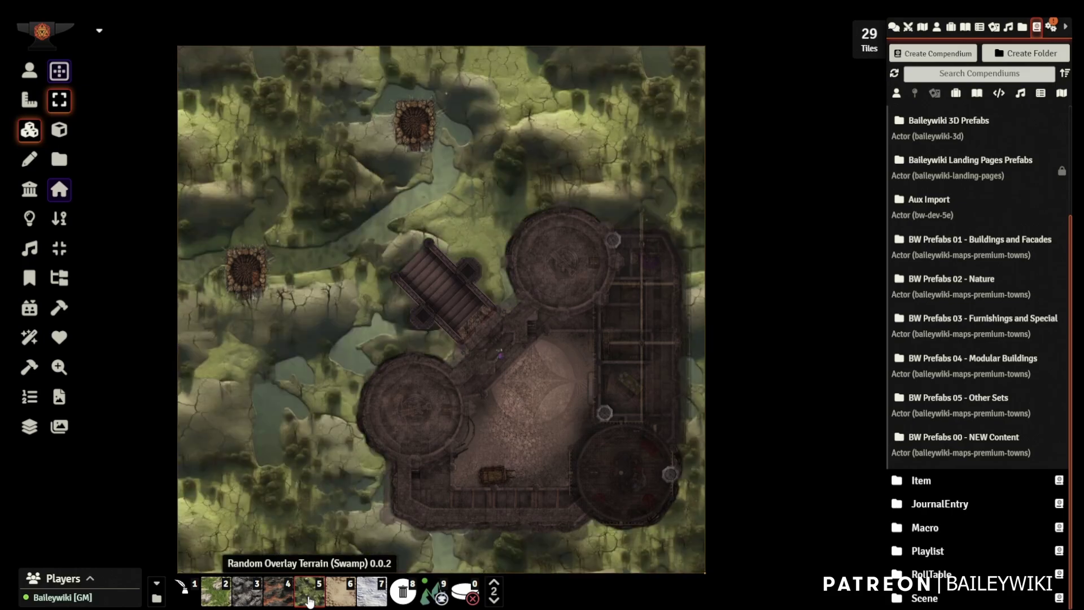
click(310, 601)
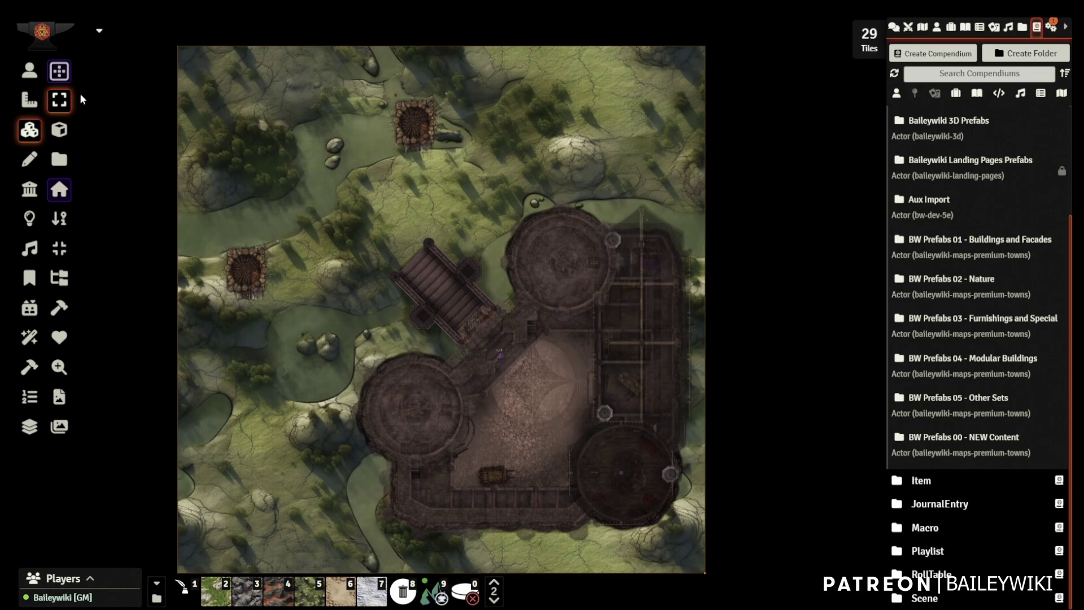
In Token Controls, shift the upper orcish tower slightly to the right.
click(29, 70)
scroll(237, 237, up, 5)
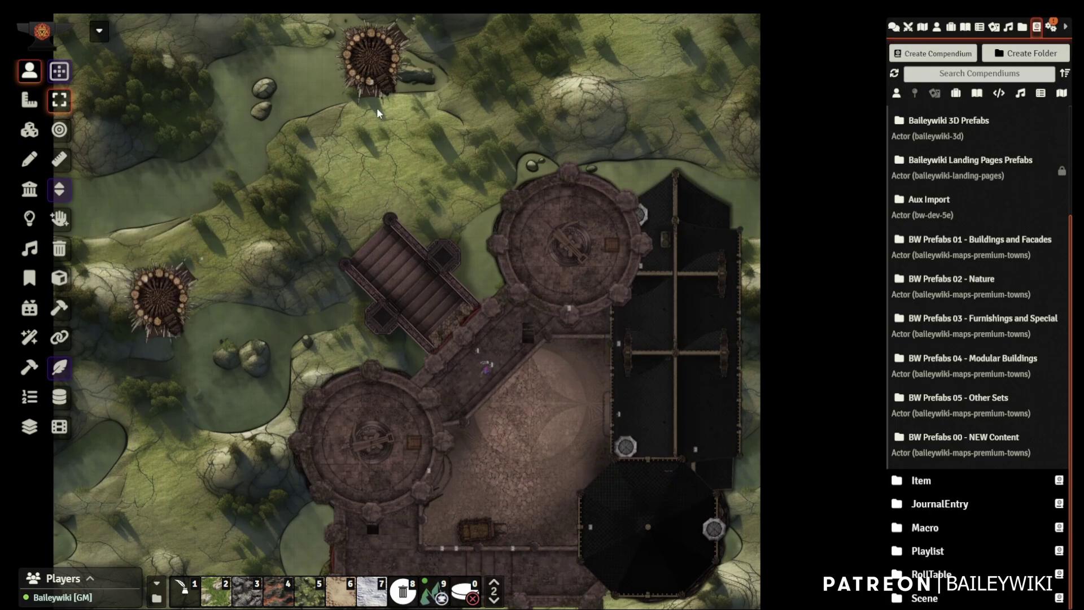
drag(377, 107, 325, 192)
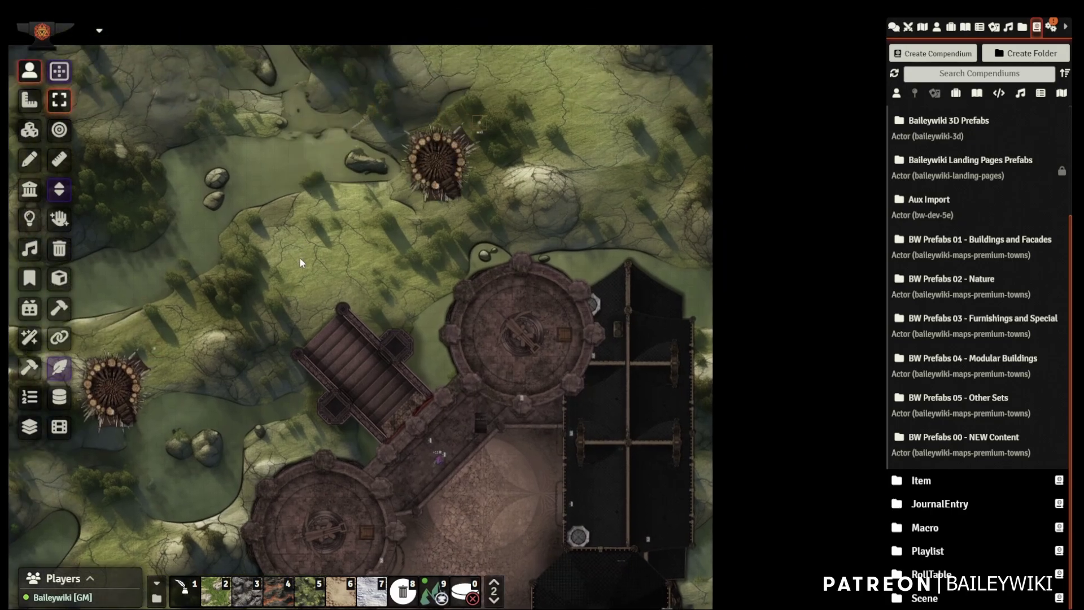
drag(298, 259, 333, 151)
scroll(354, 262, down, 3)
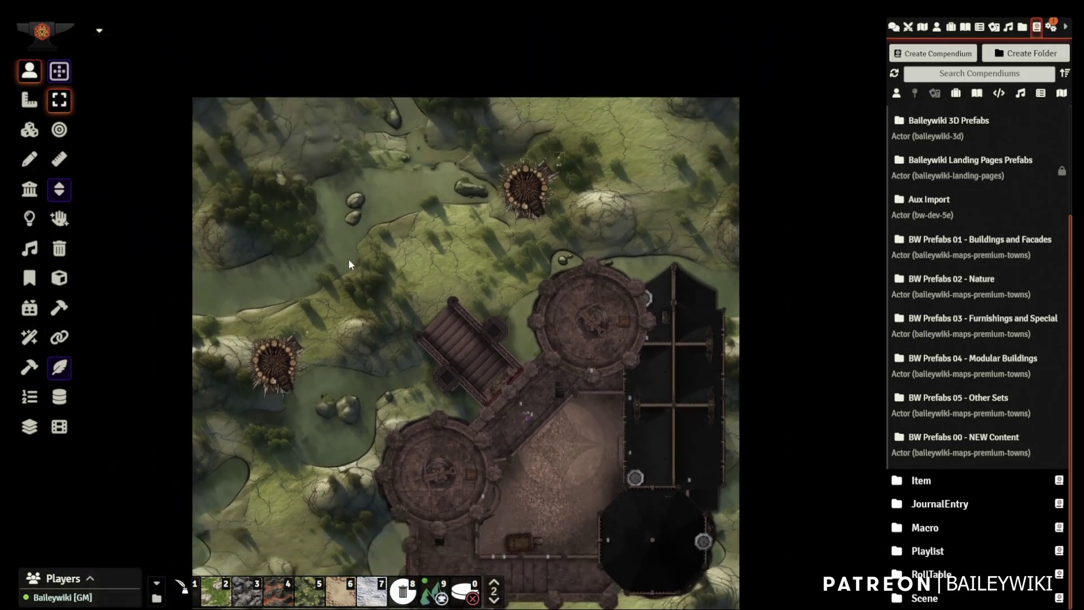
scroll(361, 273, up, 3)
Zoom in on the castle and turn on TA Quick Edit in Tile Controls.
drag(361, 272, 321, 134)
click(29, 130)
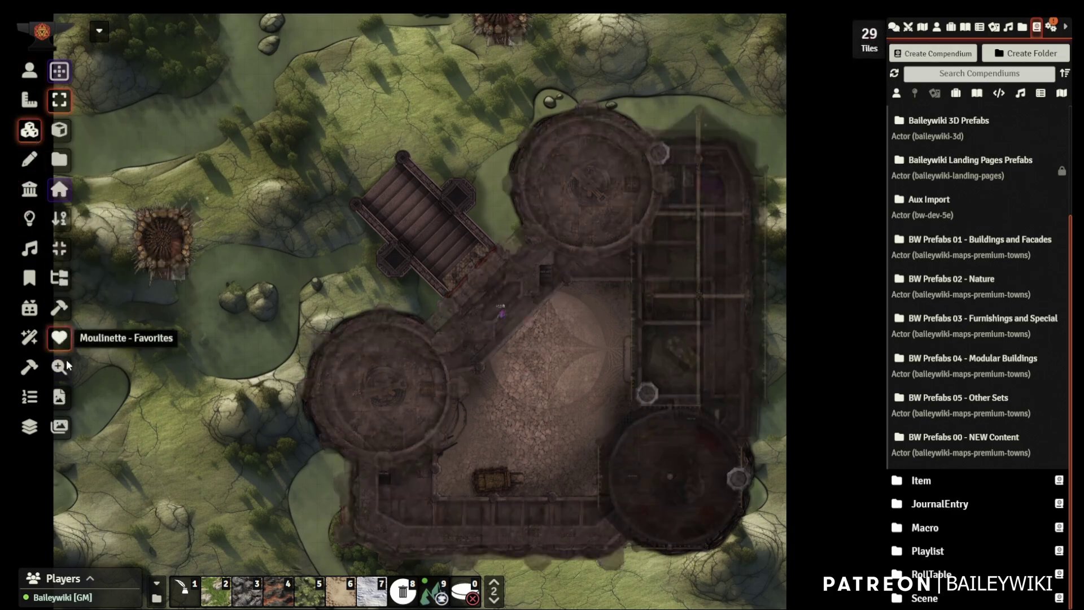
click(182, 591)
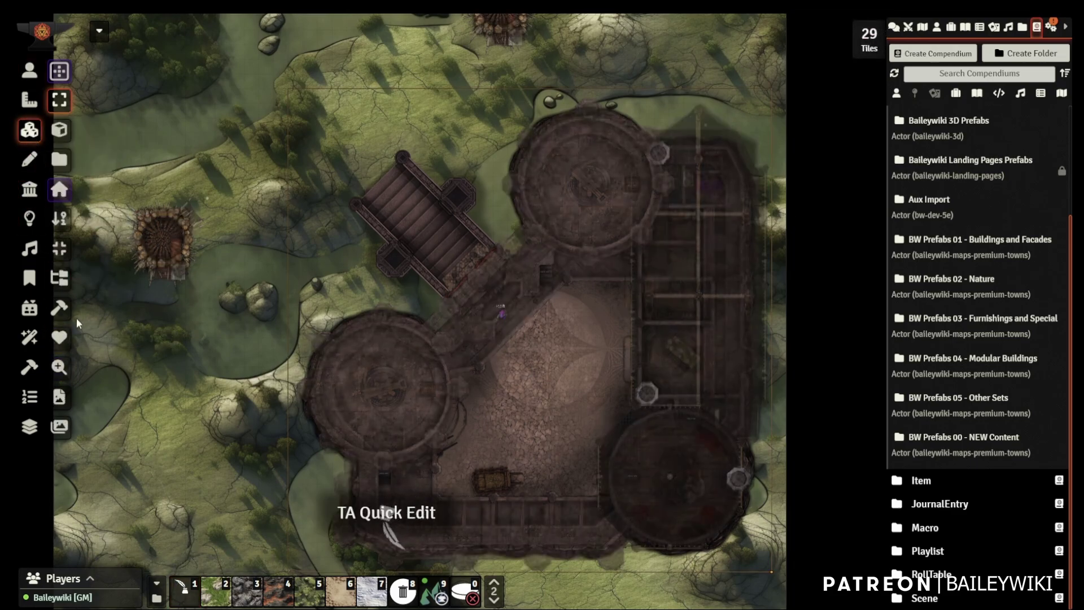
Select the orcish-wall-tower-base-02 and orcish bed tiles in the Tile Sort list.
click(60, 220)
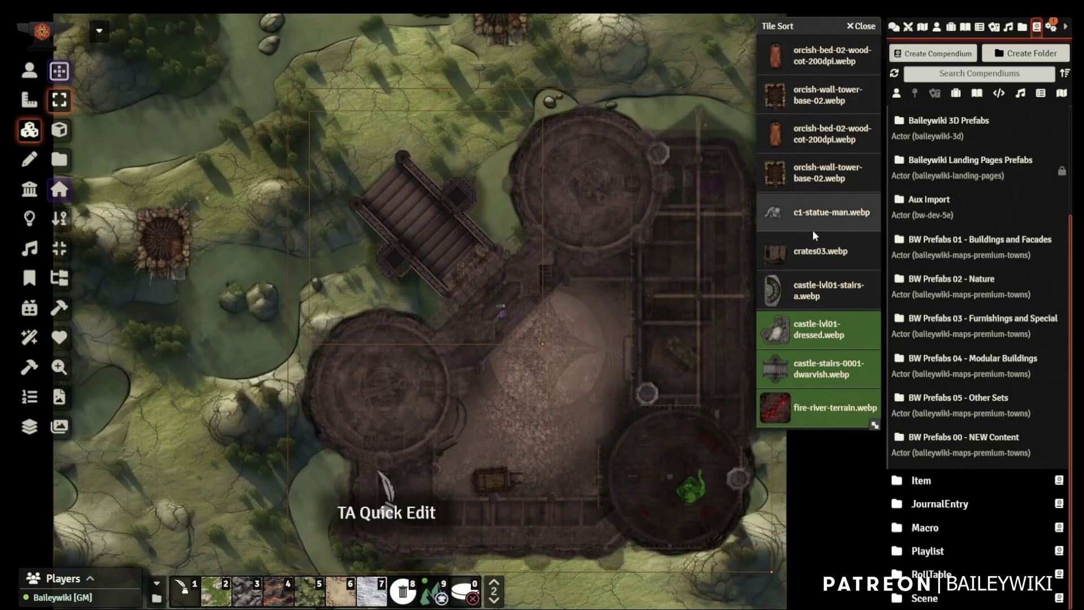
click(816, 169)
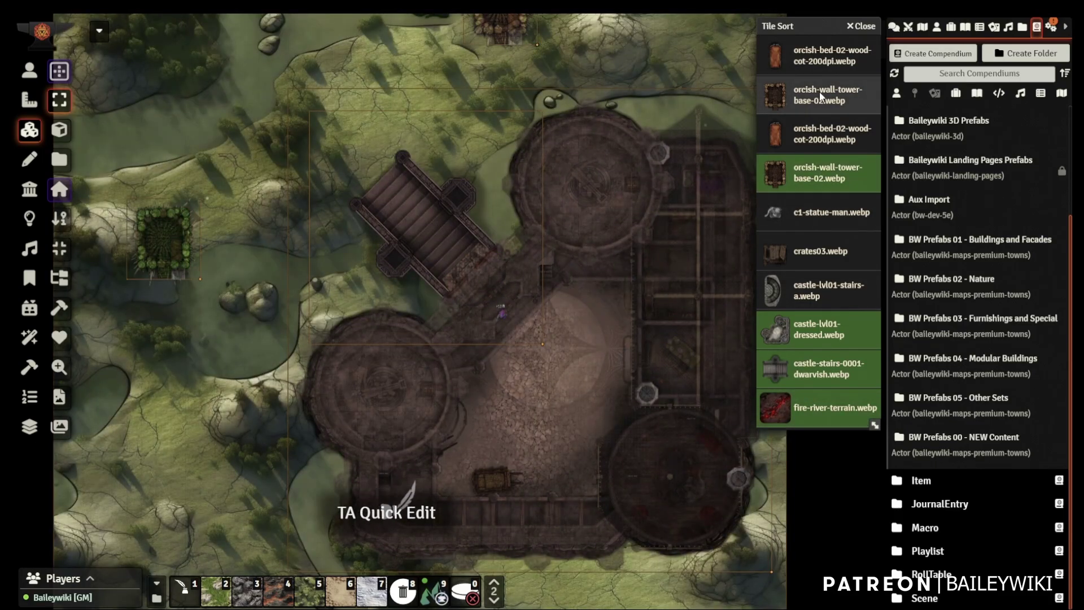
click(817, 133)
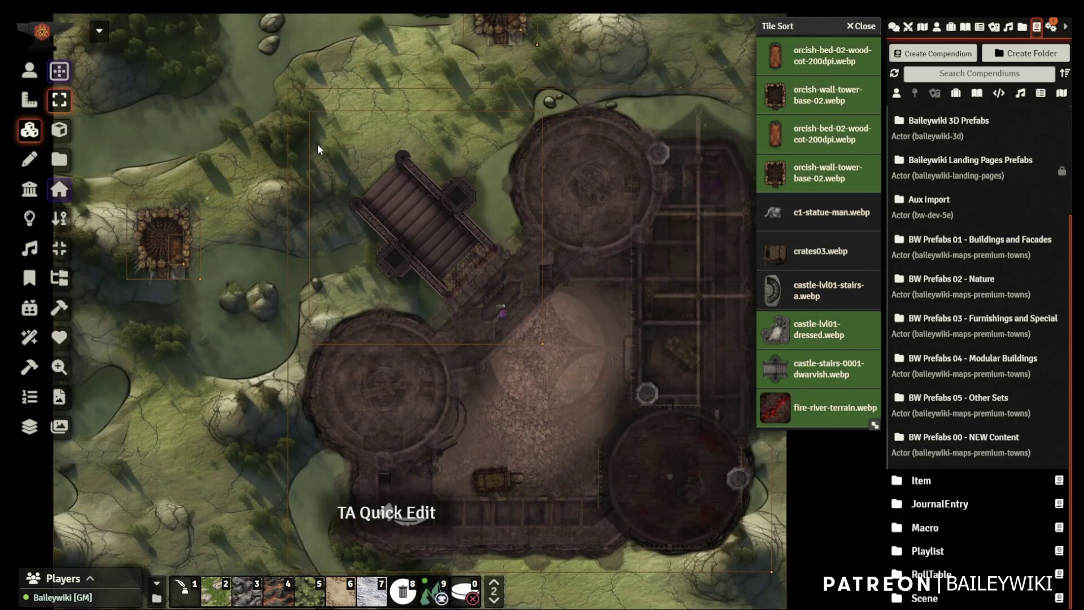
Combine the selected tiles into a file named castle-swamp using Backup & Combine.
click(61, 251)
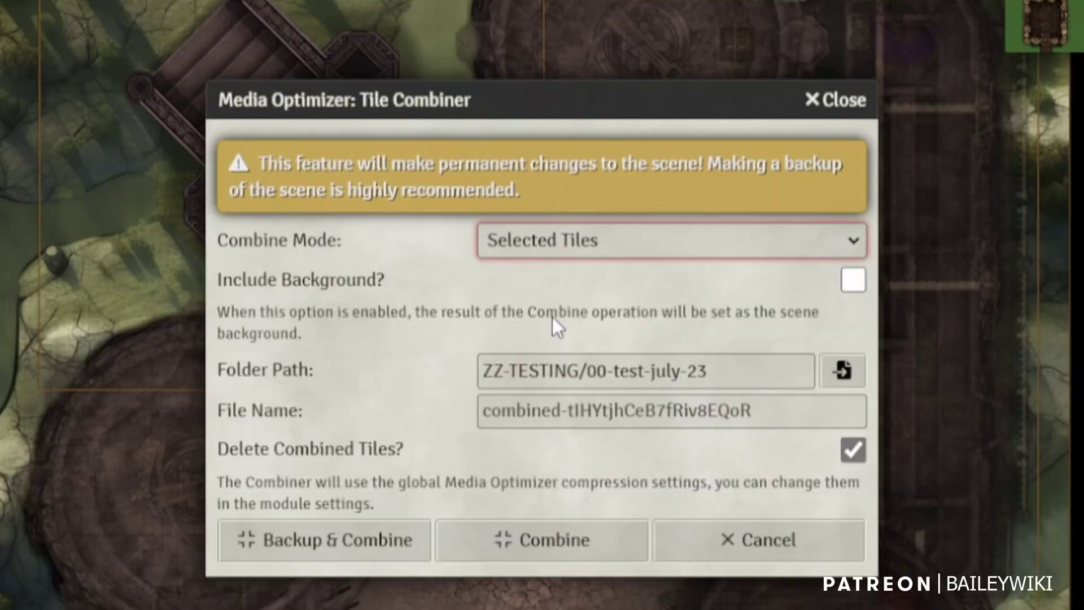
key(Down)
key(Up)
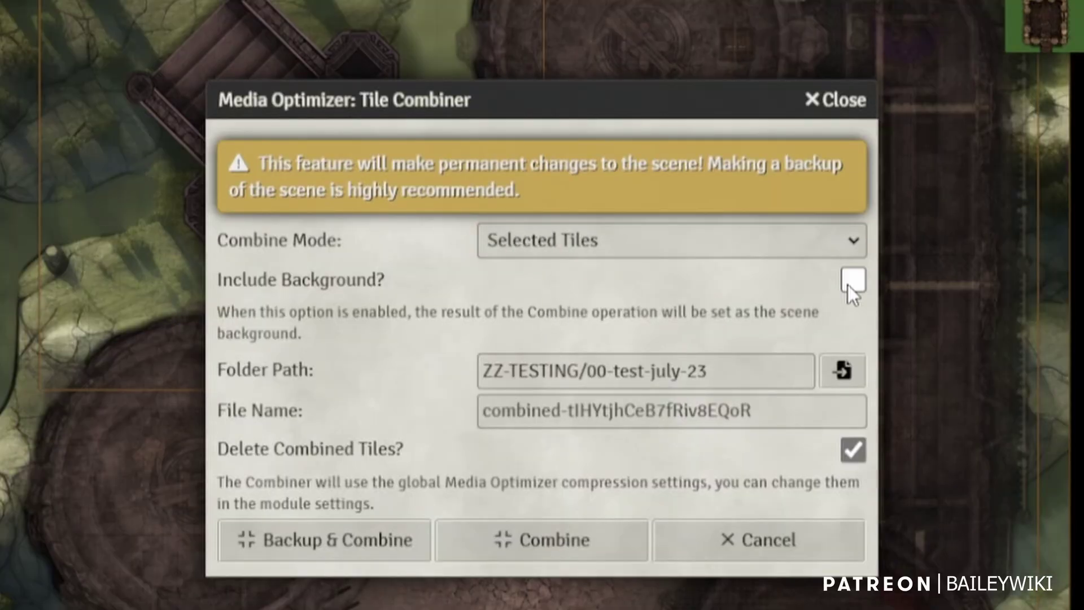
triple_click(678, 410)
text(castle-swamp)
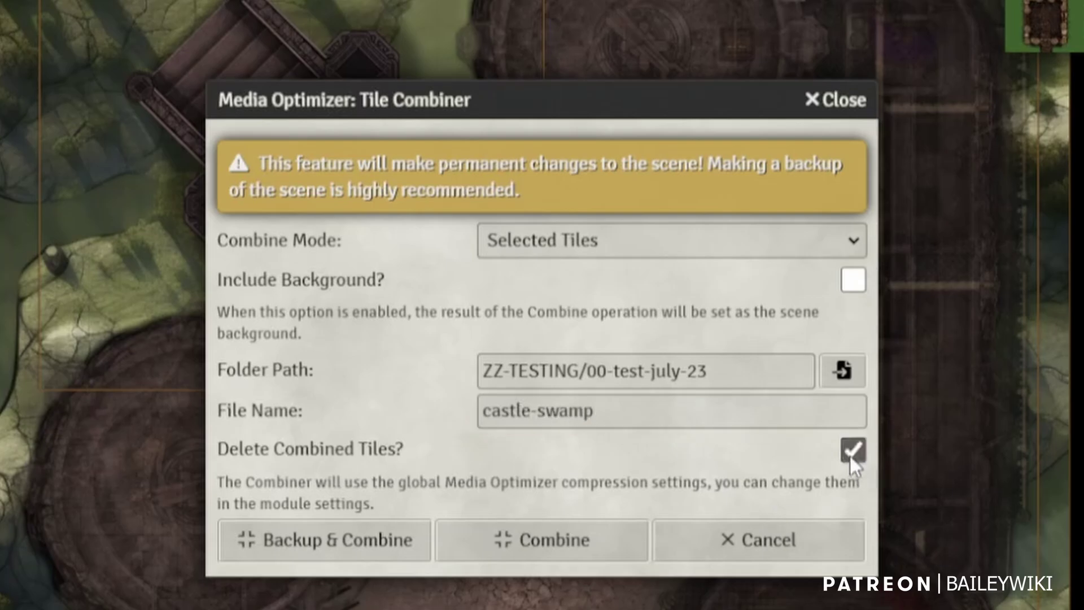
click(349, 539)
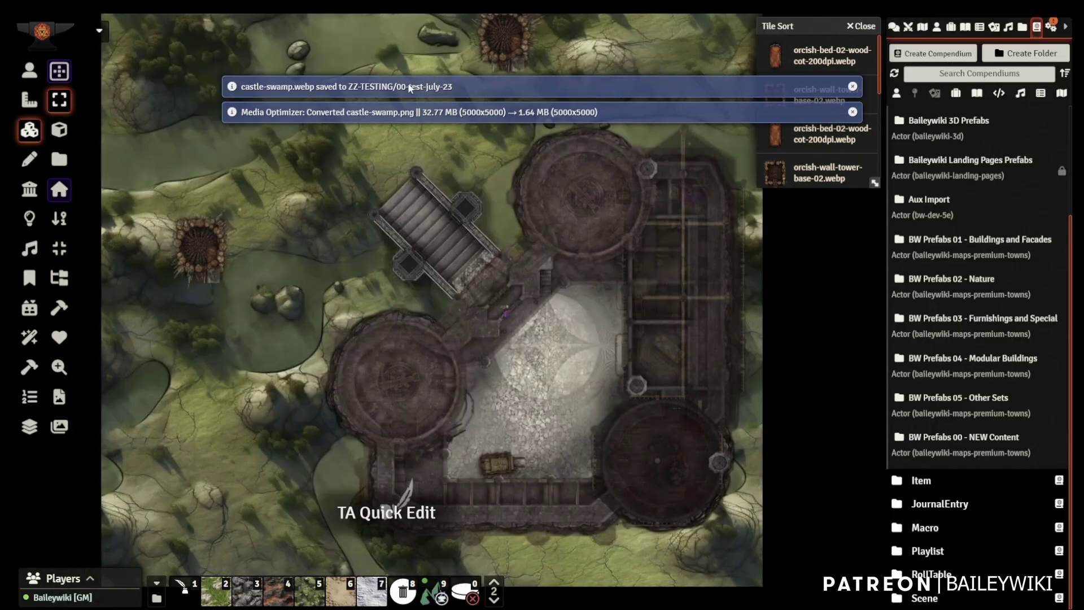
Dismiss both conversion notices and run TA Quick Edit to inspect the combined map.
click(412, 87)
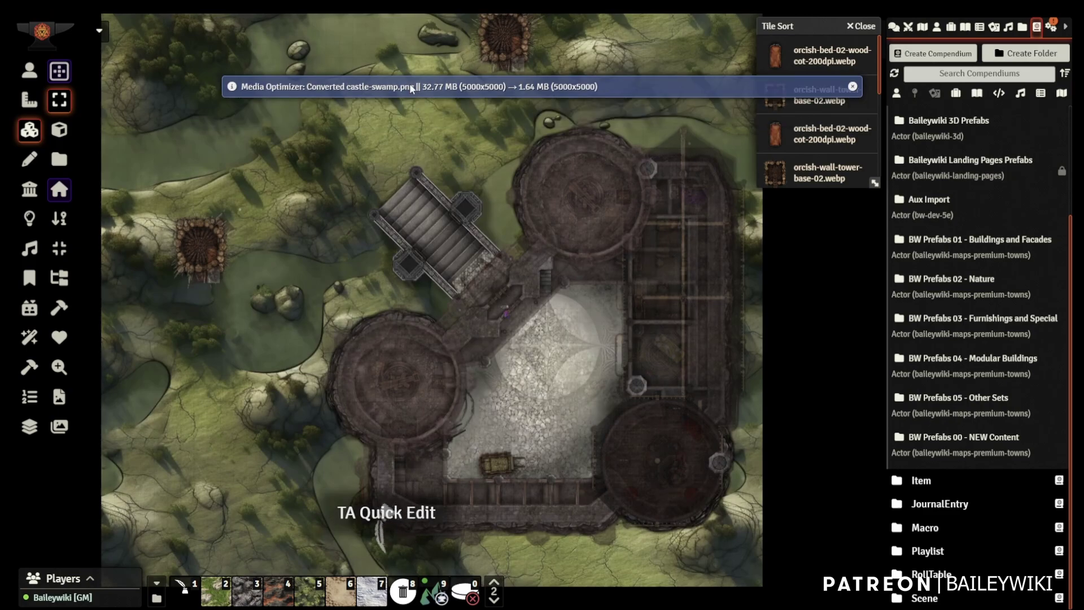
click(411, 88)
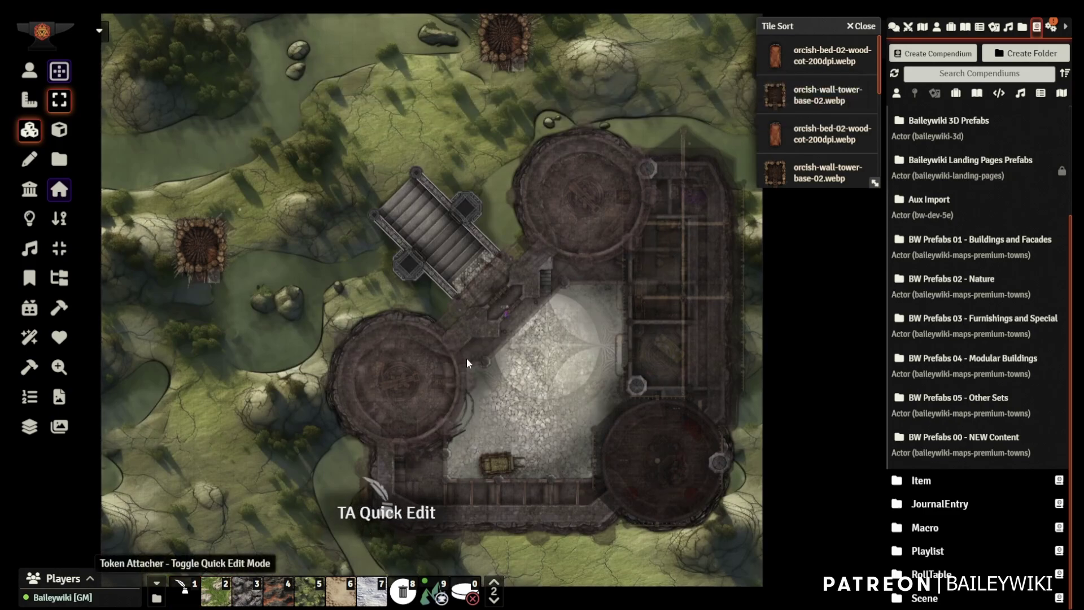
scroll(365, 326, down, 5)
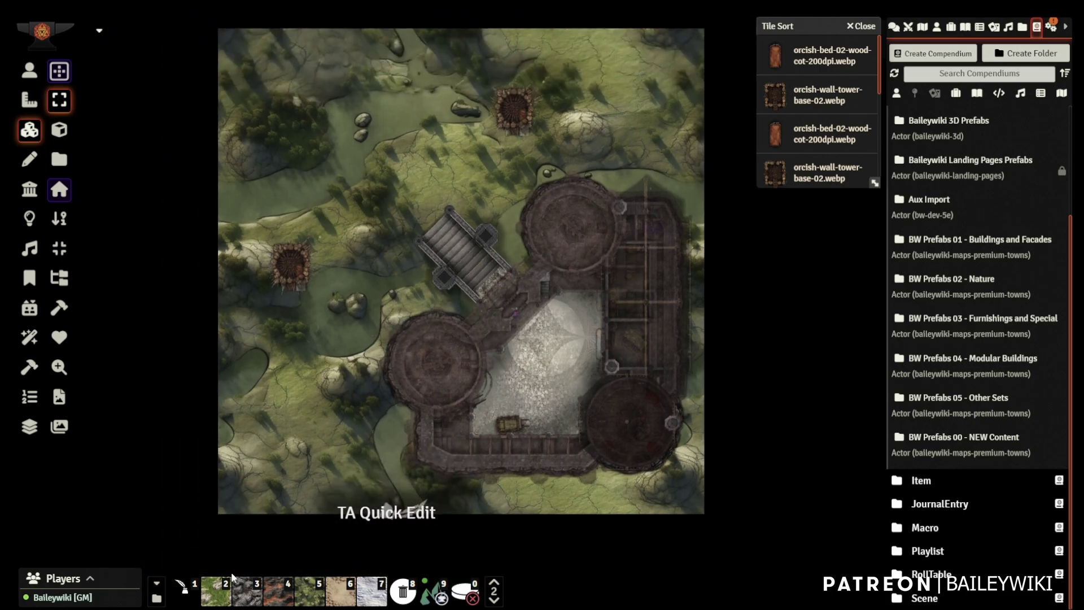
click(186, 592)
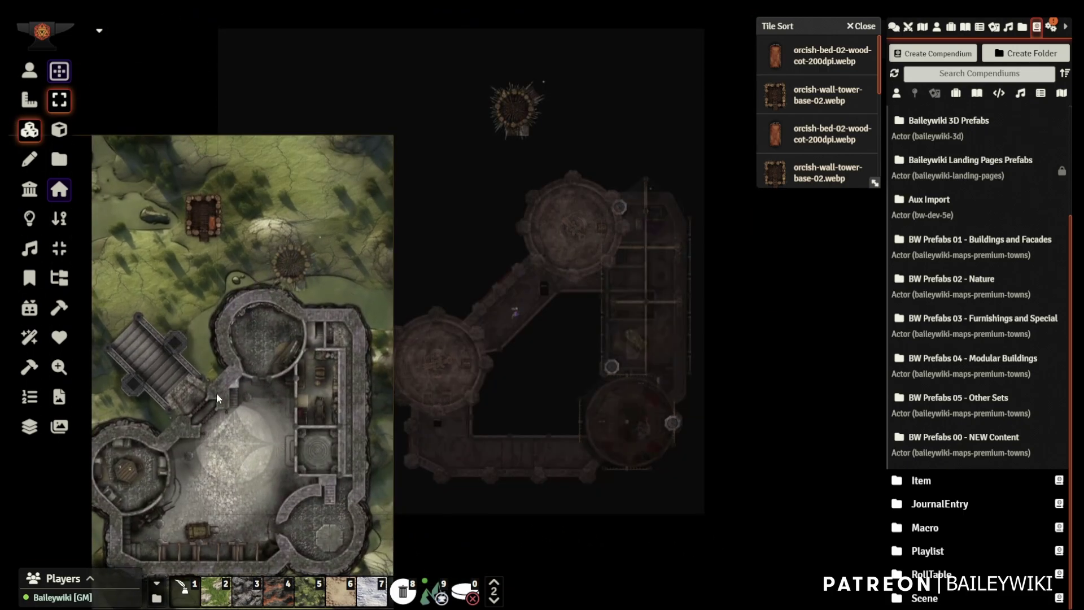
Zoom around the combined castle map to compare it with the original.
scroll(476, 270, up, 2)
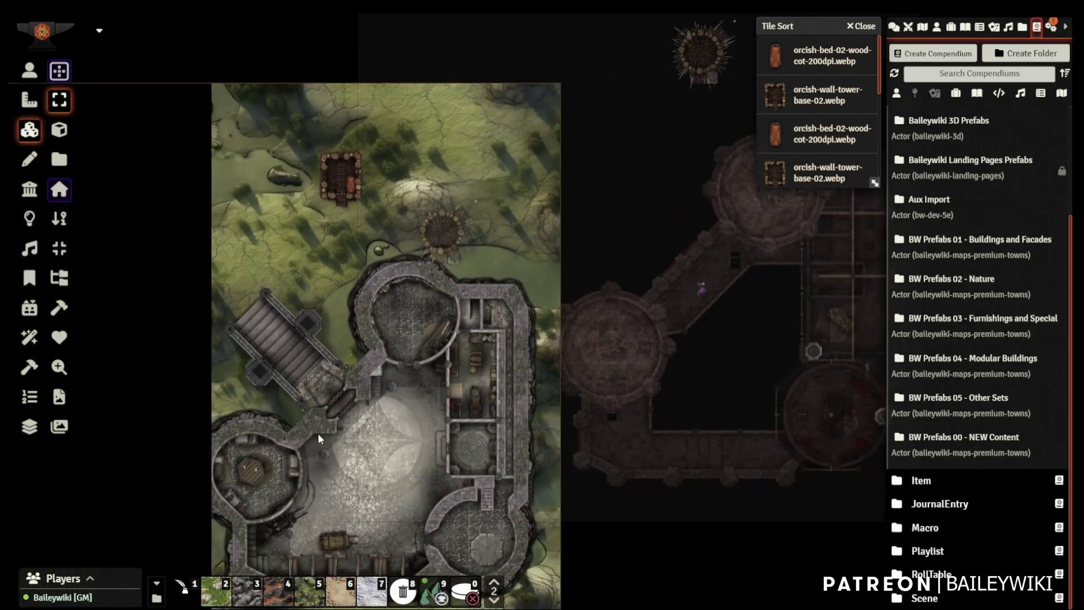
scroll(384, 371, up, 2)
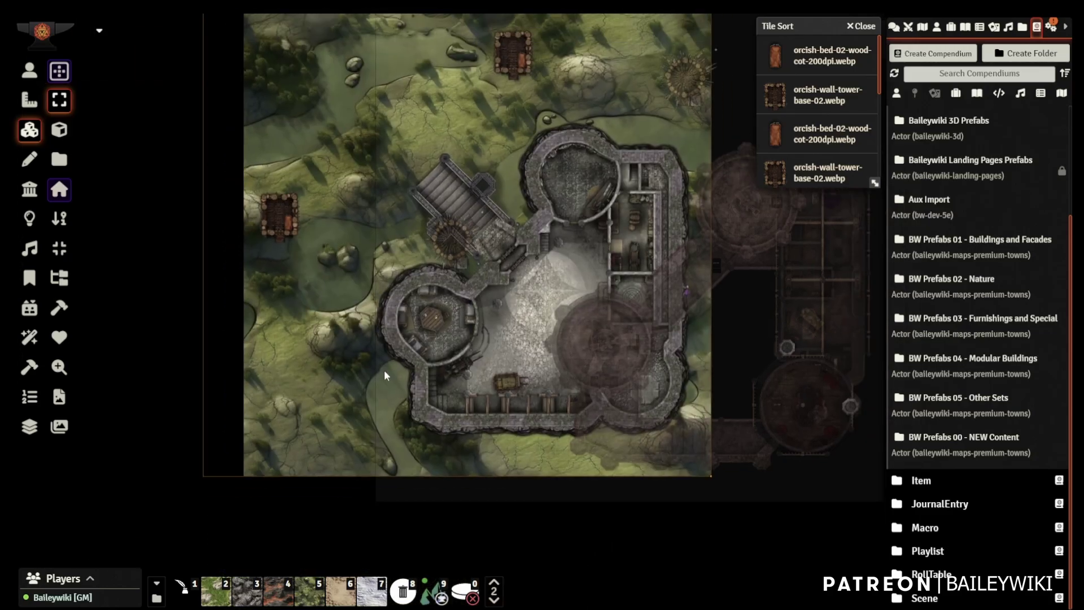
scroll(382, 368, up, 3)
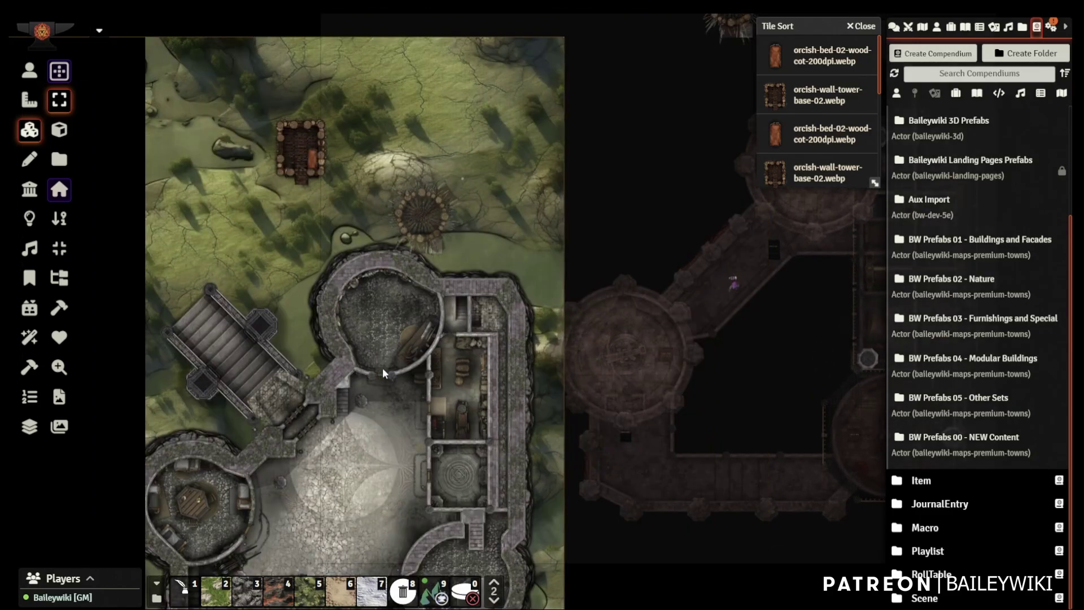
scroll(613, 387, up, 1)
scroll(316, 314, down, 5)
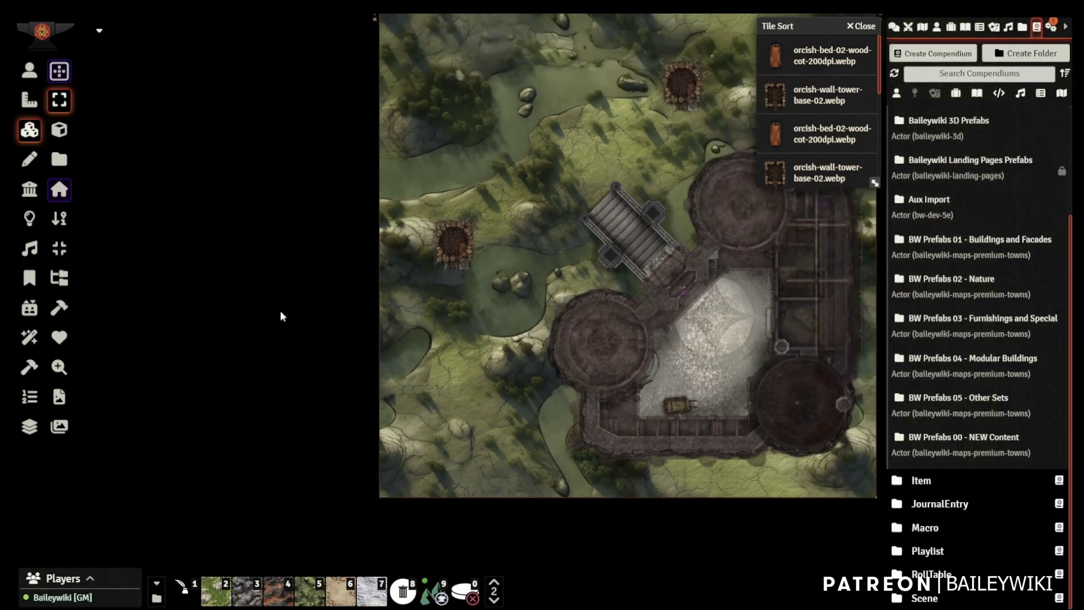
scroll(564, 525, up, 2)
scroll(497, 503, down, 1)
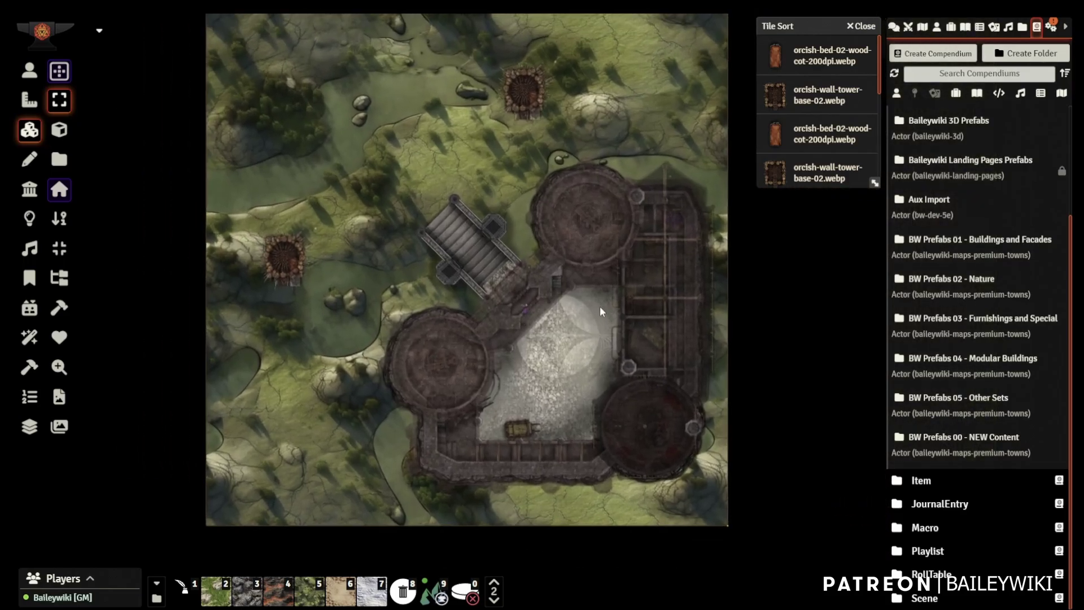
scroll(706, 226, up, 1)
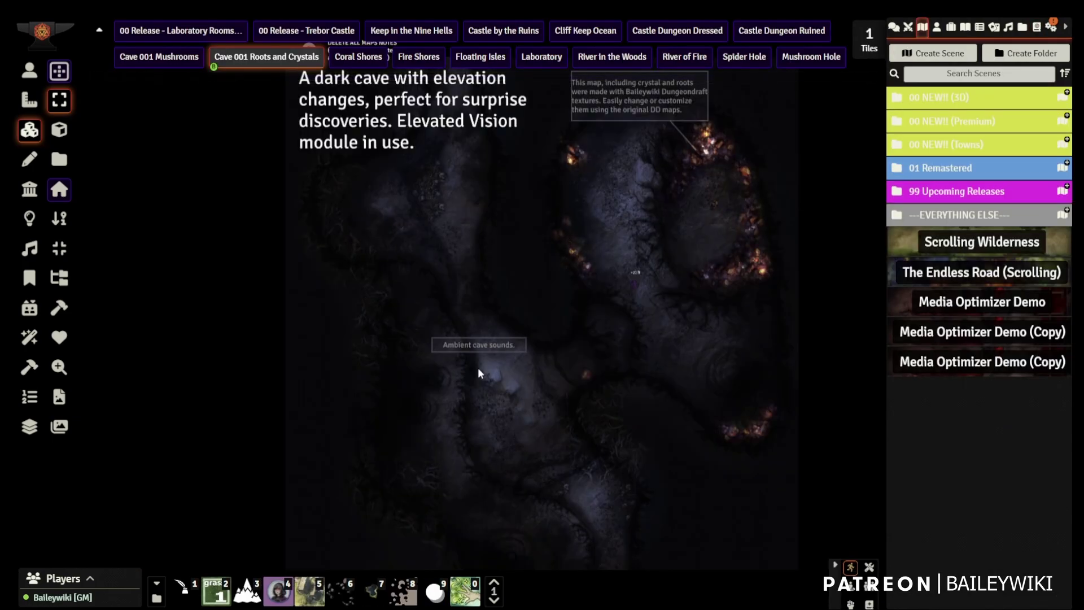
scroll(443, 329, up, 4)
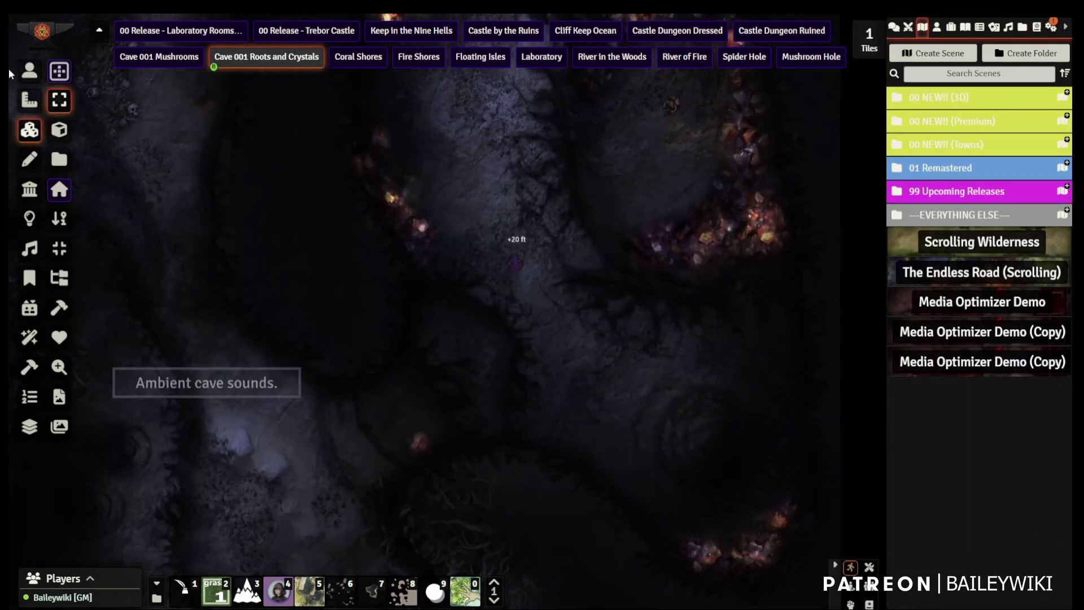
Drag the token around the Cave 001 Roots and Crystals map, then load Floating Isles.
click(29, 71)
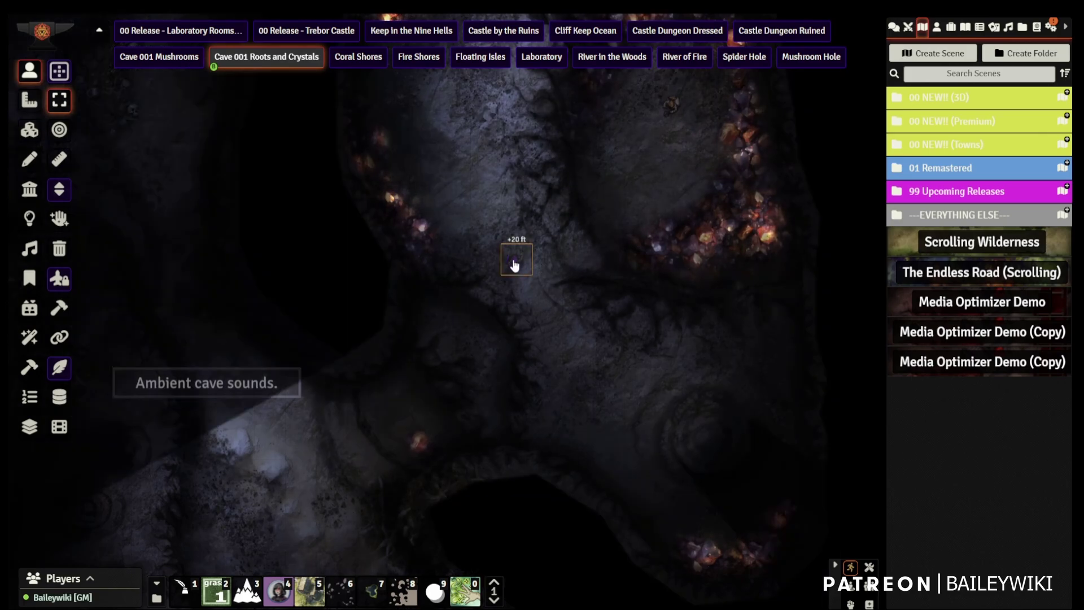
drag(514, 265, 507, 198)
scroll(511, 209, down, 1)
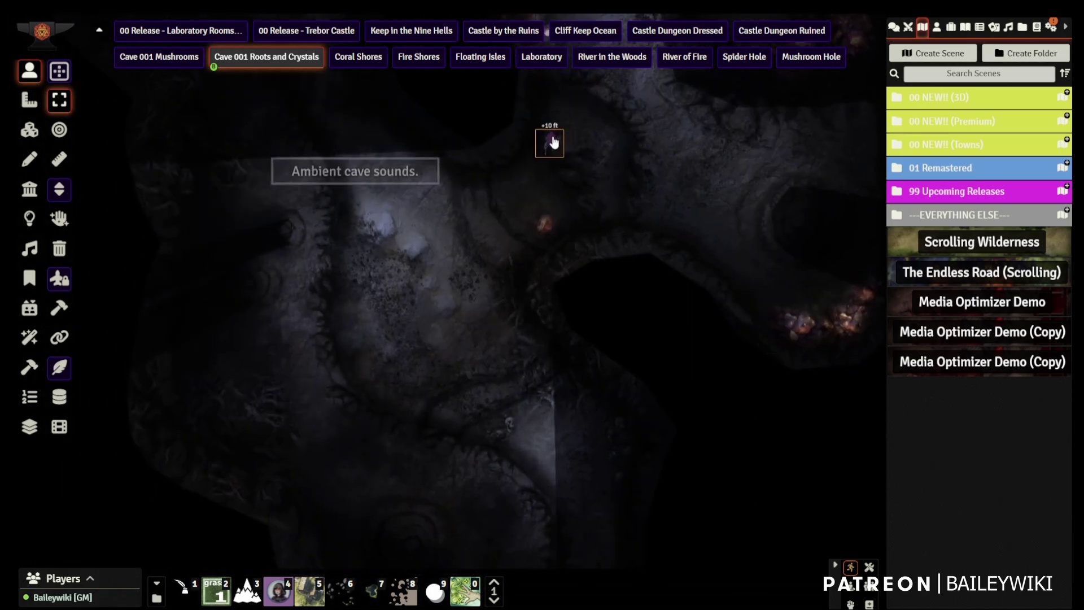
drag(554, 142, 435, 237)
scroll(401, 305, up, 2)
drag(401, 305, 557, 378)
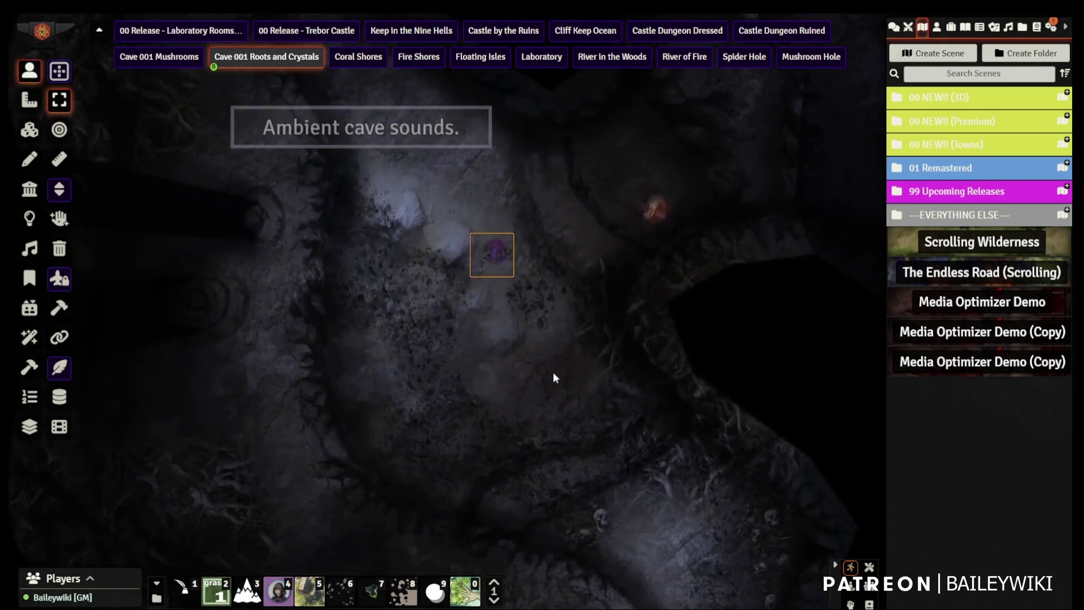
drag(547, 300, 305, 414)
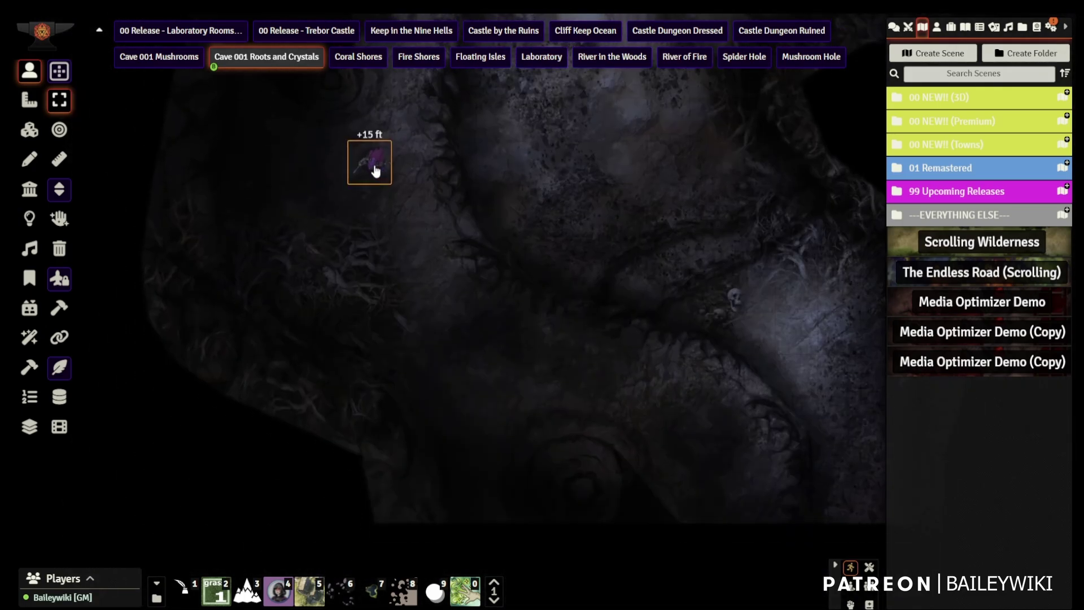
drag(372, 164, 458, 294)
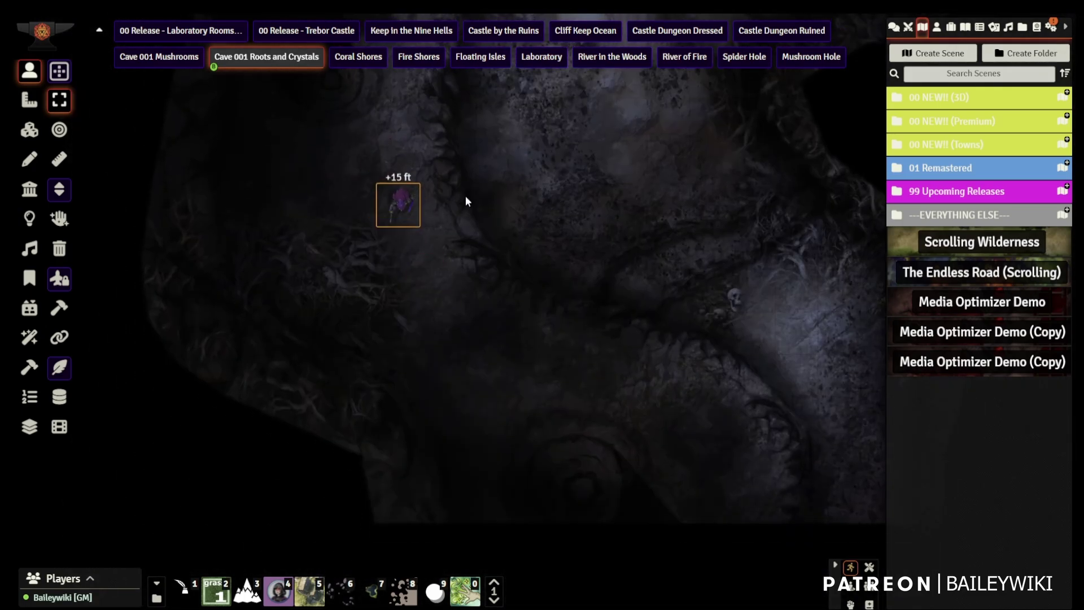
click(483, 60)
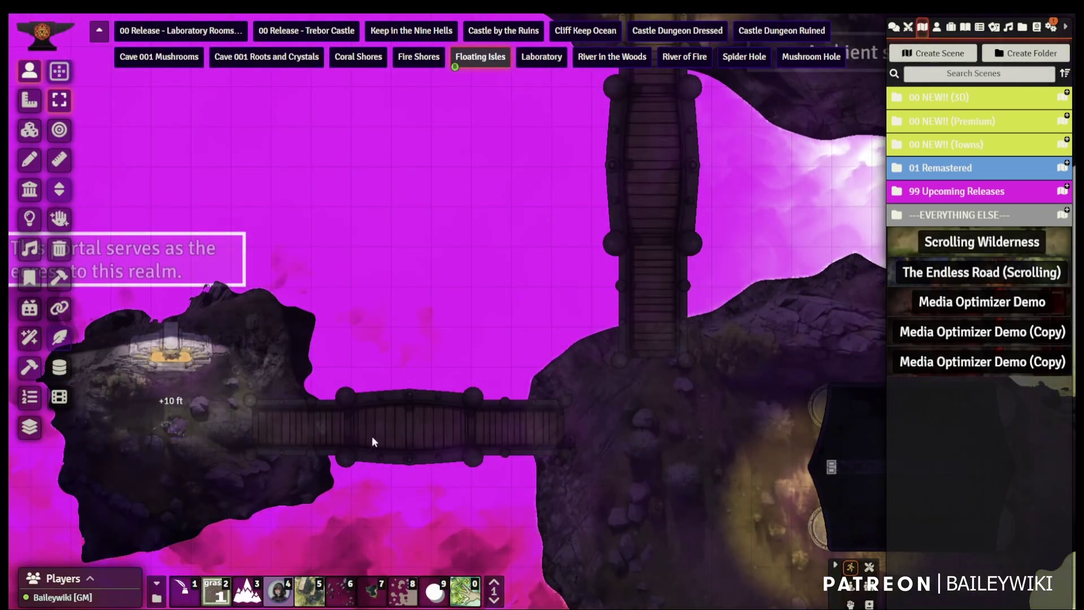
Walk the token right across the west bridge onto the rocky island.
drag(186, 431, 205, 431)
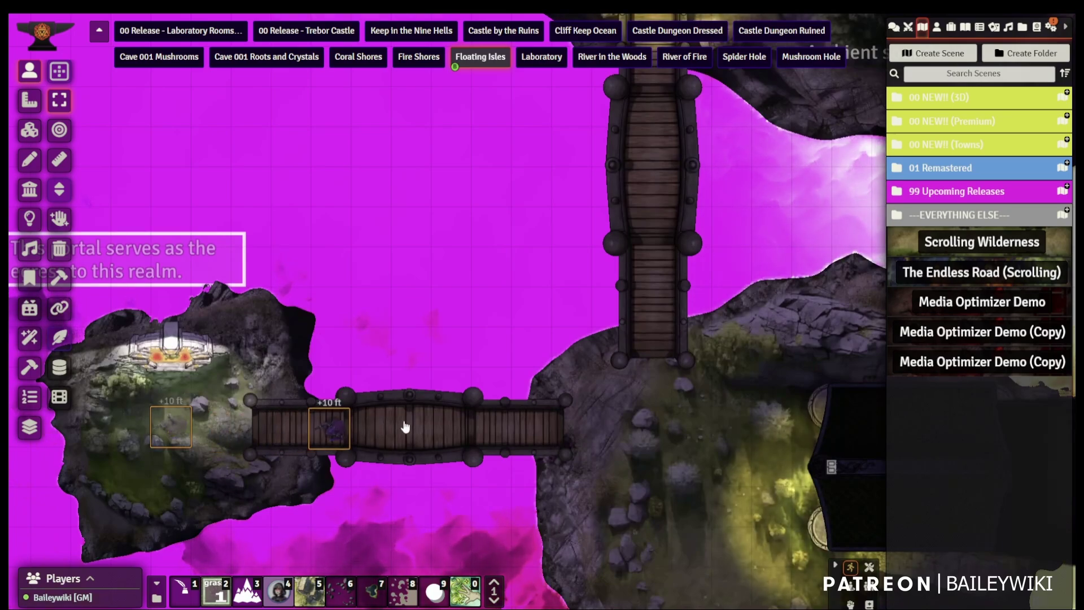
key(Right)
key(Right)
key(Right)
key(Right)
key(Right)
key(Right)
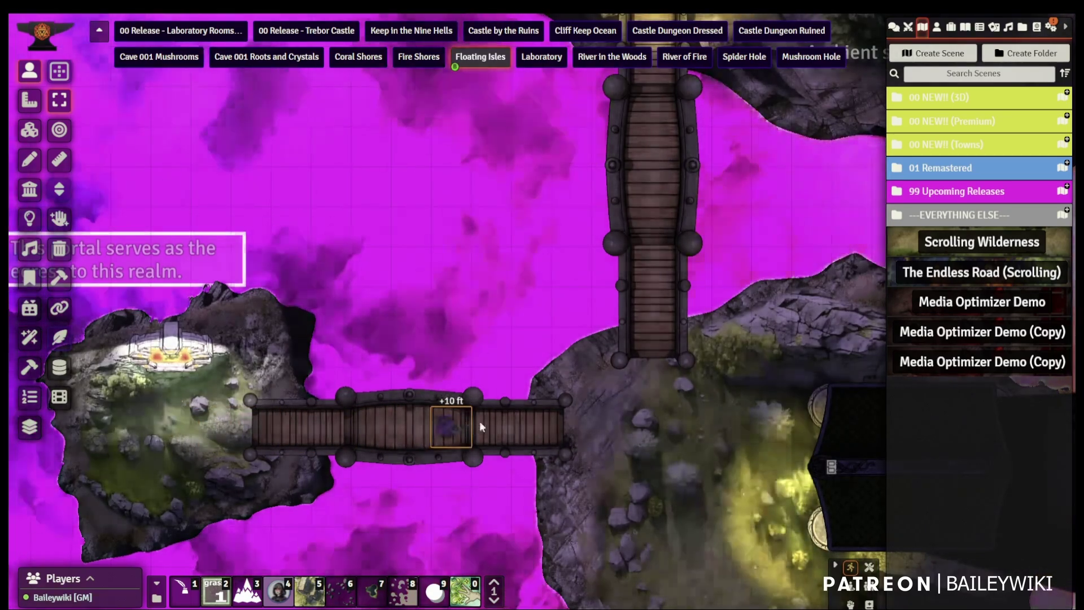
key(Right)
key(Right)
key(Right)
key(Right)
key(Right)
key(Right)
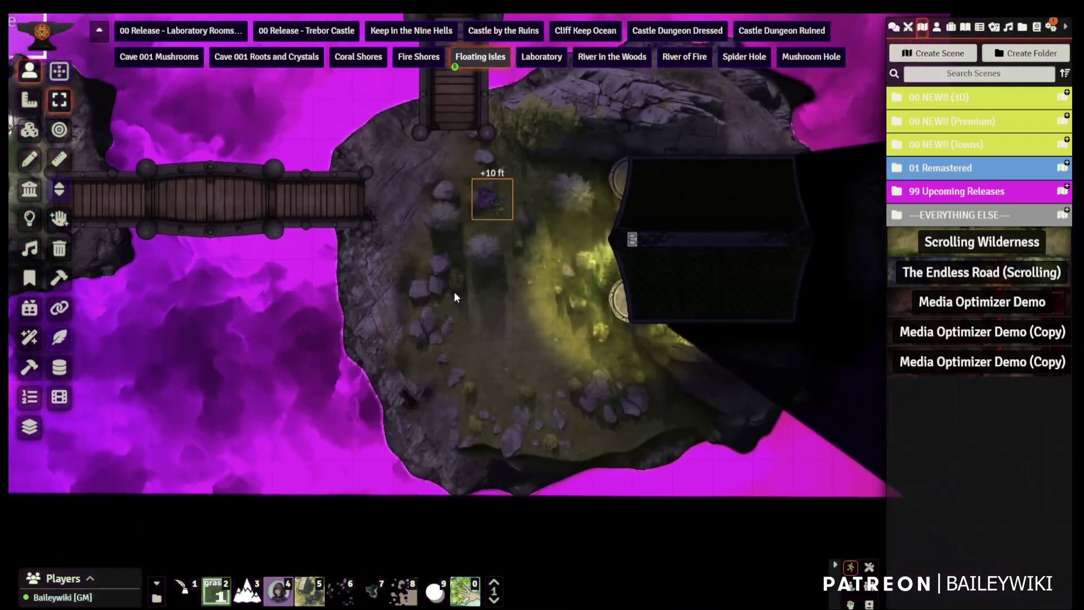
drag(454, 292, 514, 439)
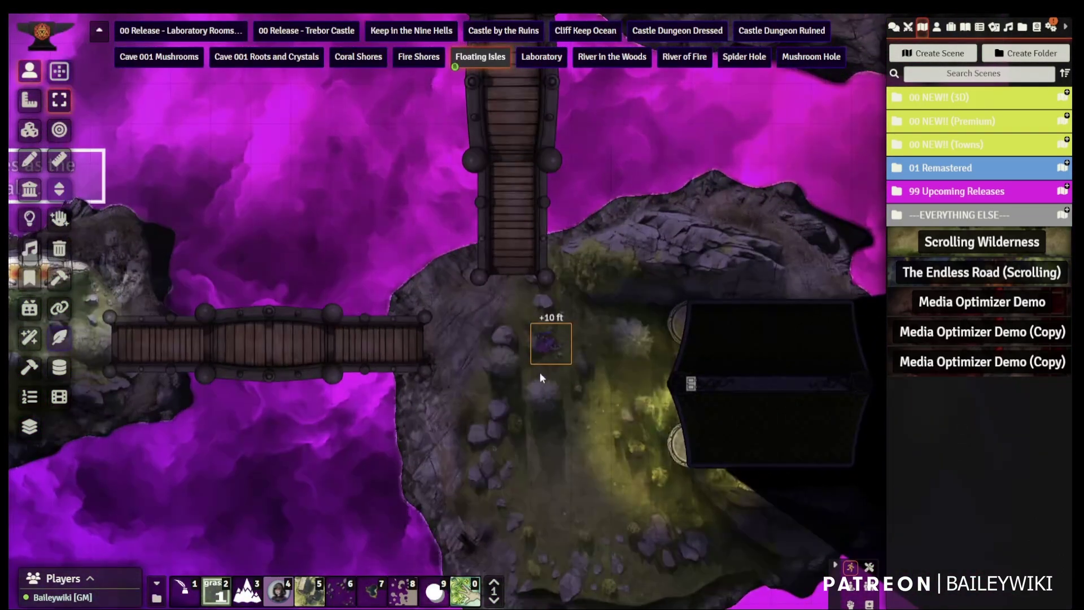
Move the token up the northern bridge to its top.
drag(550, 341, 510, 261)
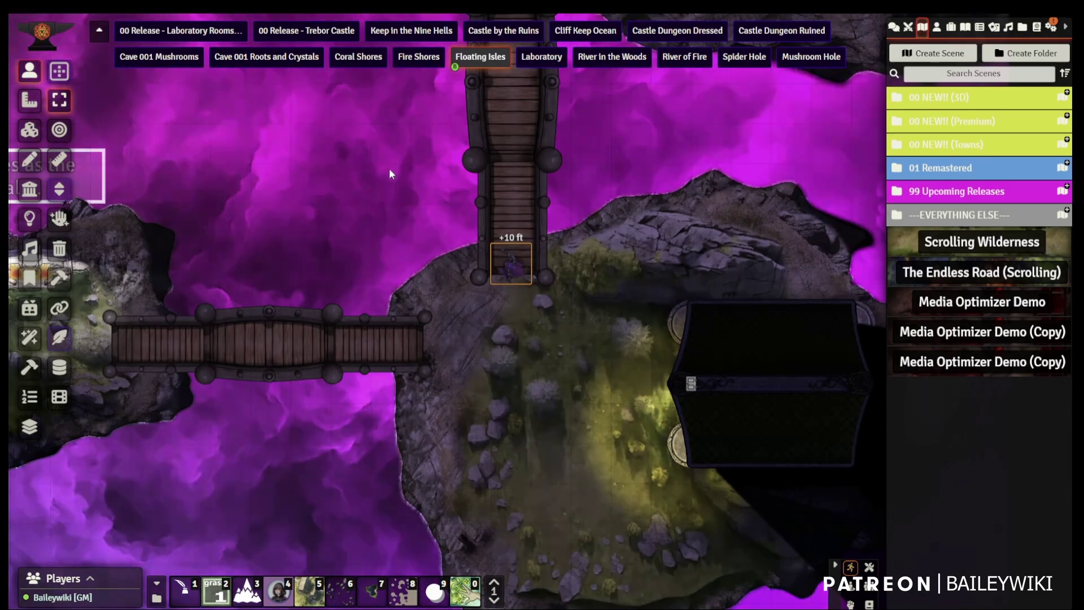
drag(397, 272, 402, 334)
scroll(415, 384, down, 10)
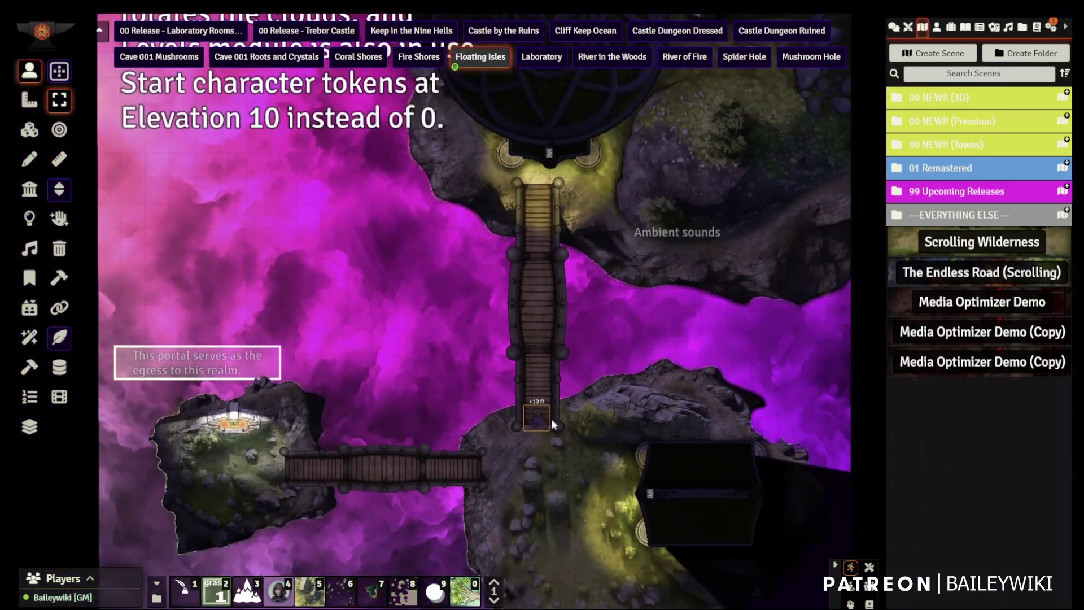
drag(551, 419, 530, 182)
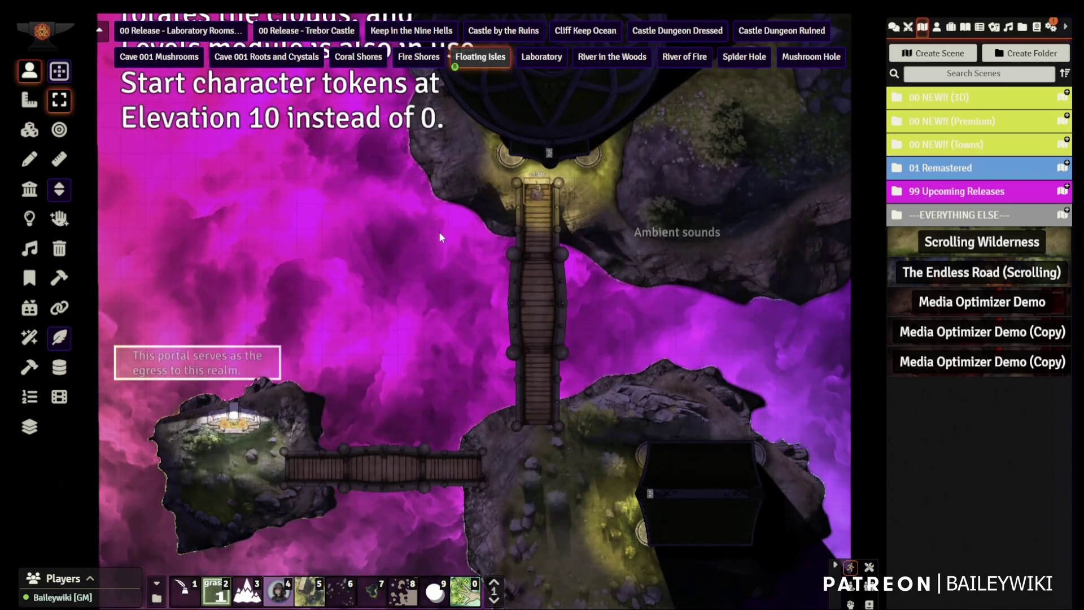
drag(439, 233, 432, 307)
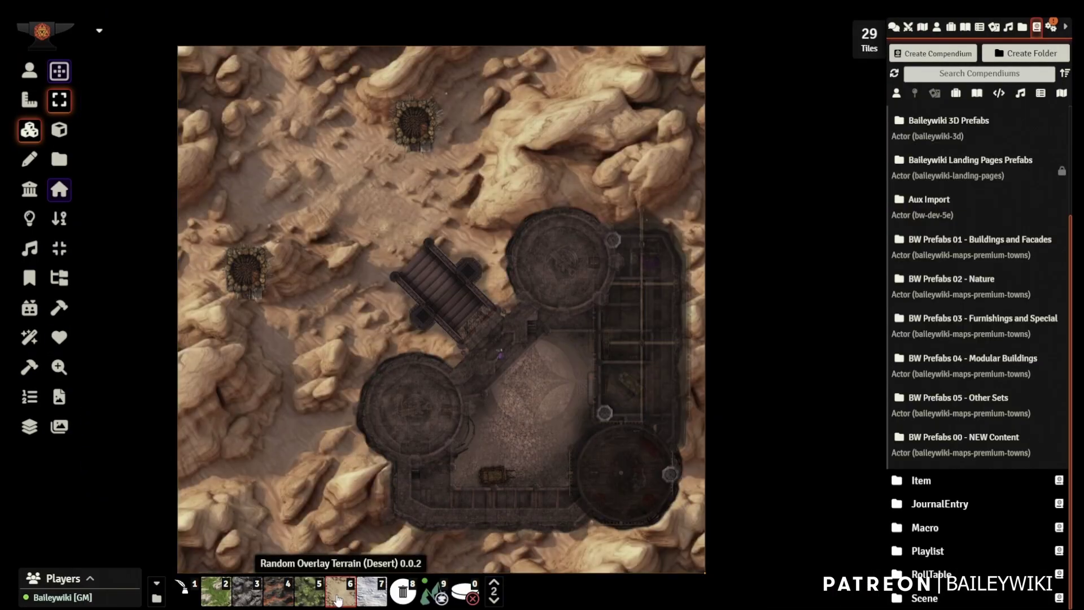
Roll several random terrain overlays, then try a few Grassy overlays around the castle.
click(337, 598)
click(338, 599)
click(338, 598)
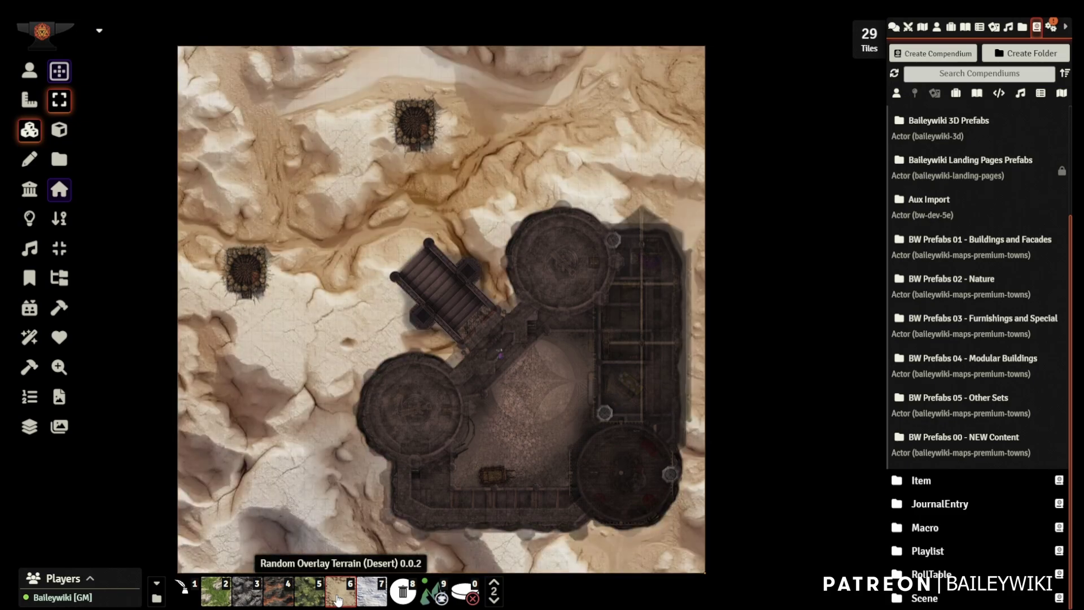
click(215, 598)
click(213, 595)
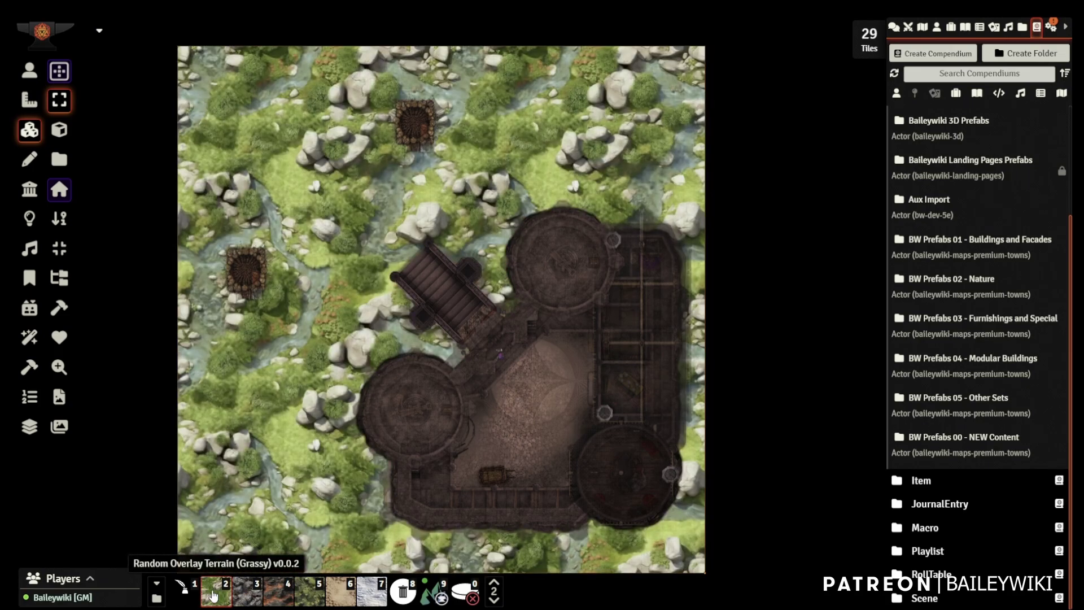
click(213, 595)
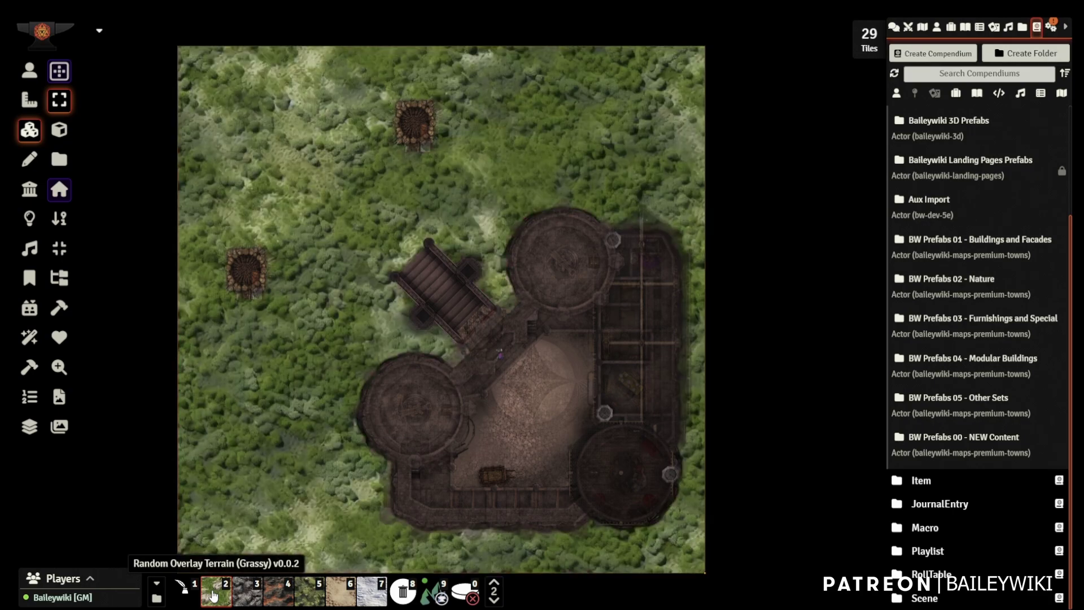
Reroll the Swamp overlay until a suitable green swamp ground surrounds both towers.
click(308, 596)
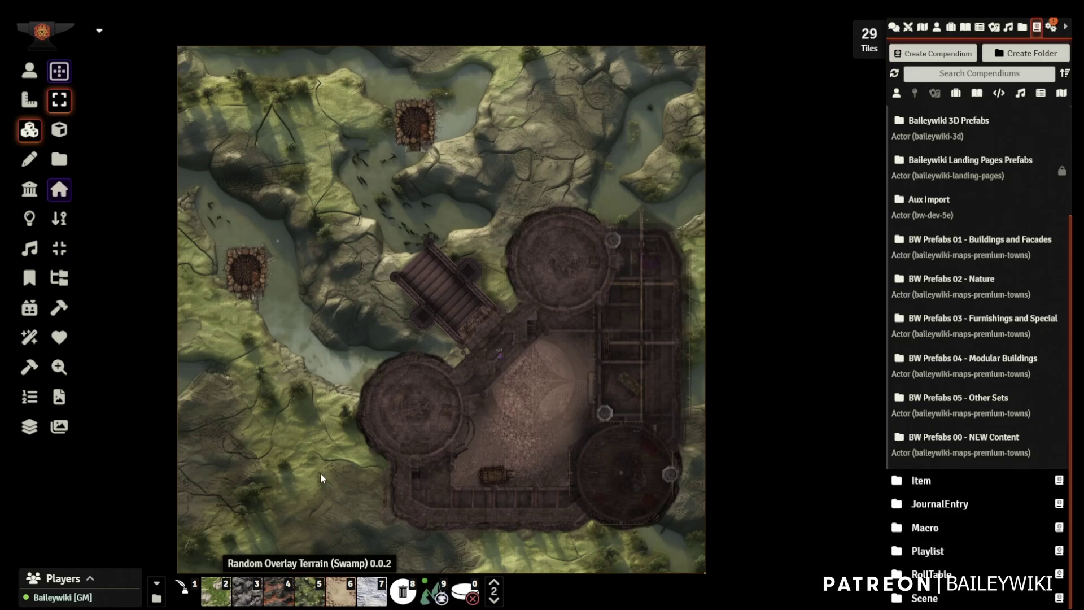
click(310, 600)
click(310, 601)
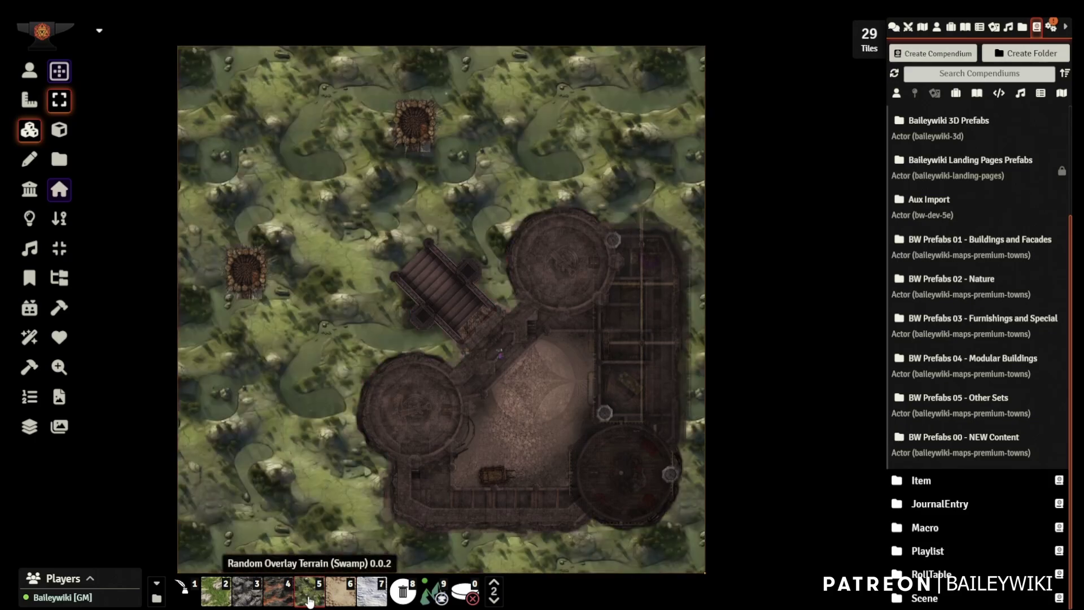
click(309, 601)
click(310, 601)
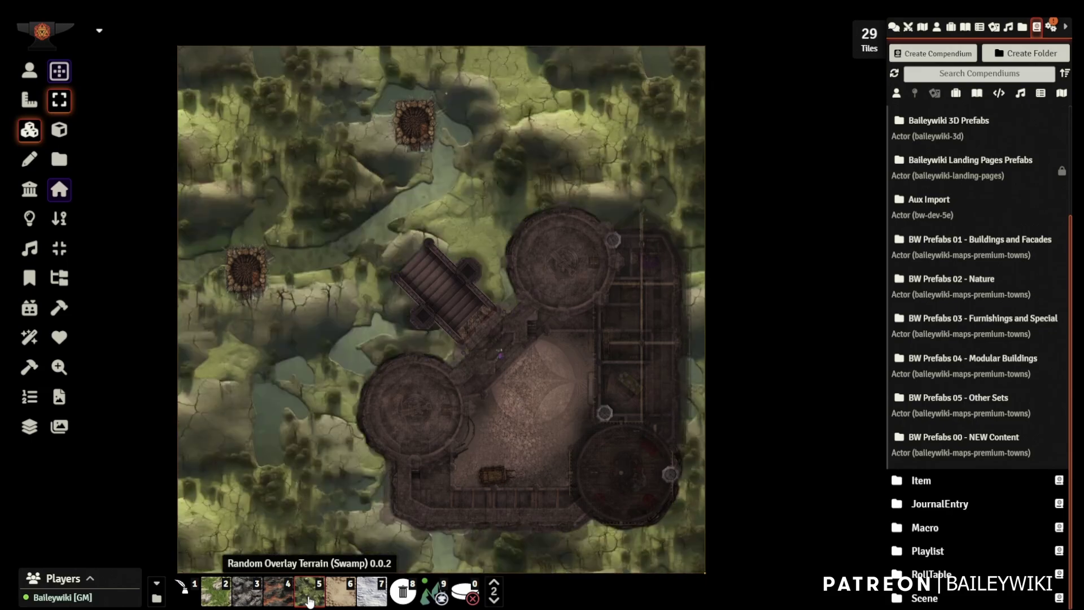
click(310, 601)
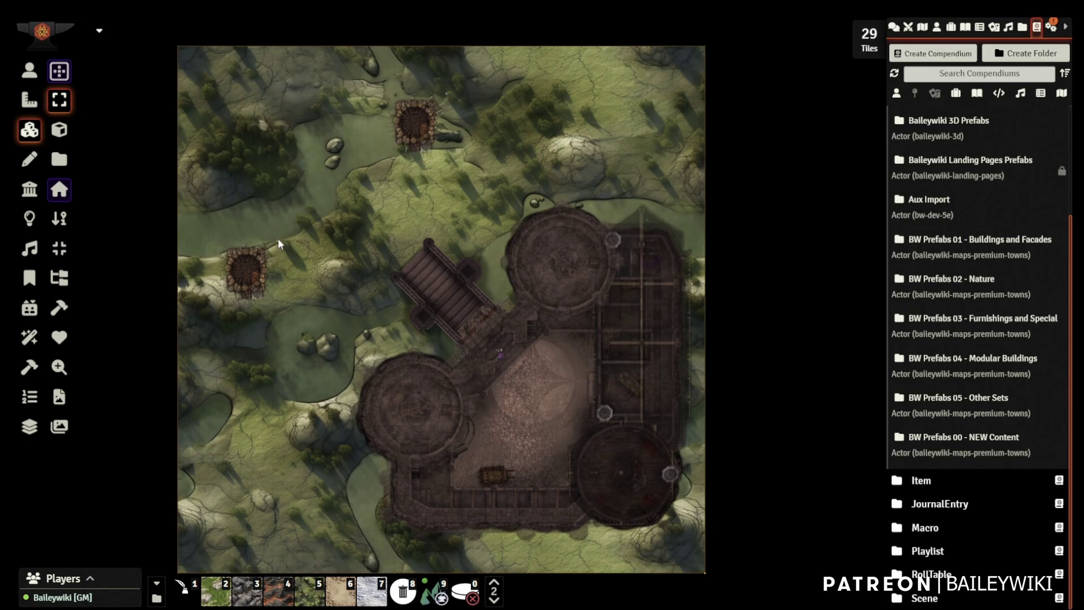
click(30, 71)
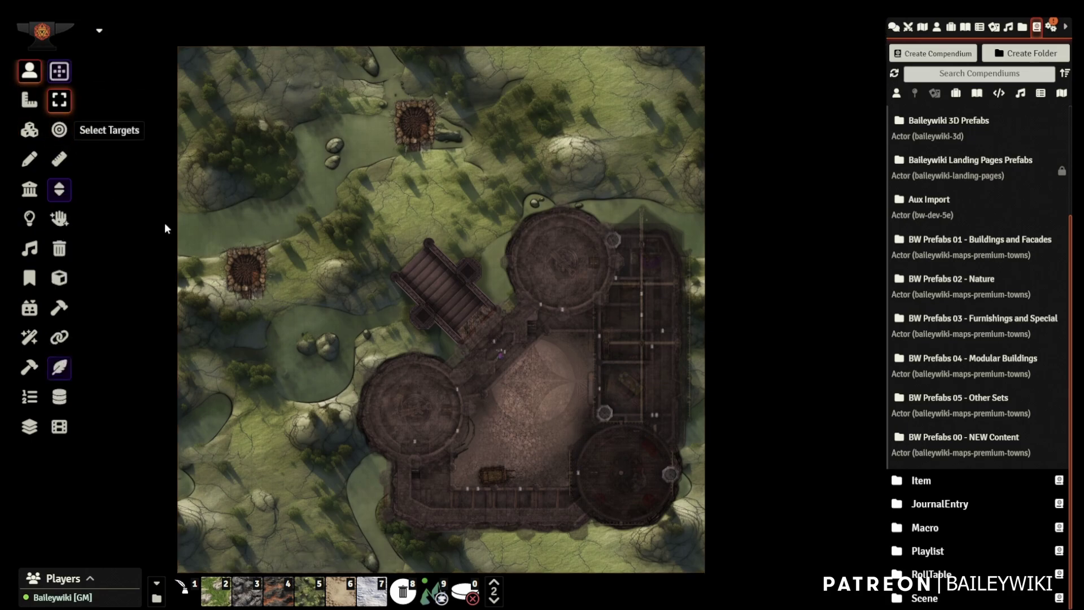
Pan over the swamp castle map, then enable Token Attacher Quick Edit in Tile Controls.
scroll(201, 239, up, 5)
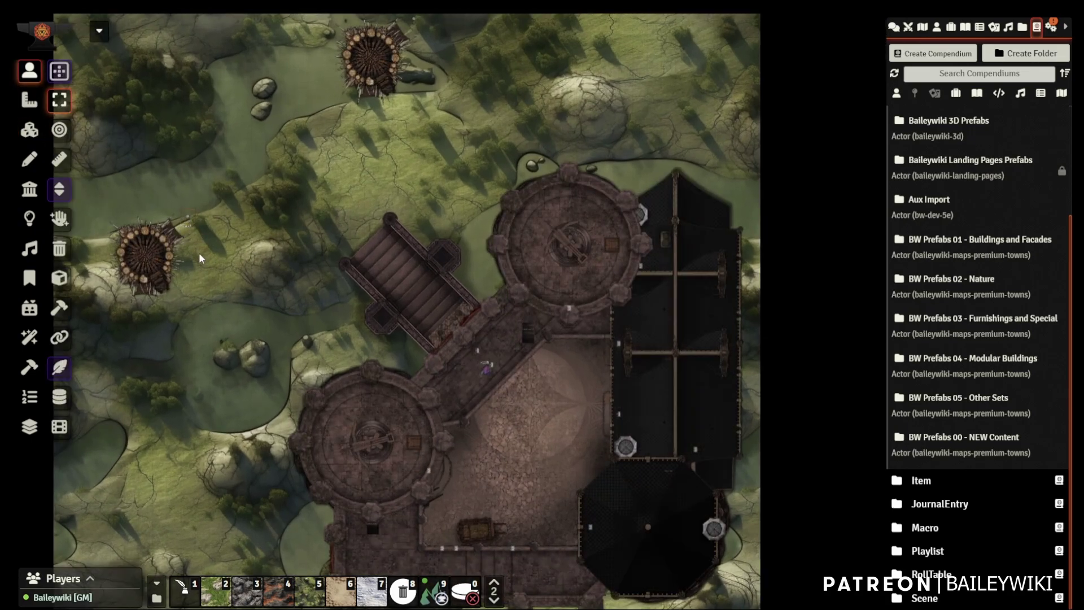
drag(352, 149, 304, 239)
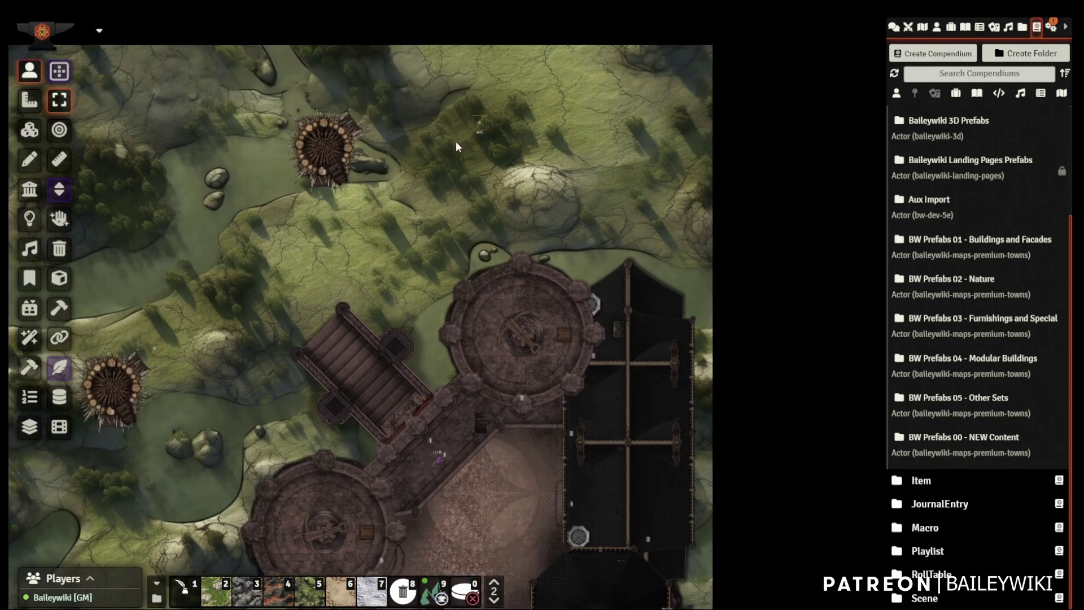
mouse_move(285, 236)
mouse_down()
mouse_move(353, 116)
mouse_move(354, 259)
mouse_move(328, 241)
mouse_move(321, 135)
mouse_up()
scroll(348, 259, down, 3)
scroll(347, 248, up, 3)
click(29, 130)
click(184, 592)
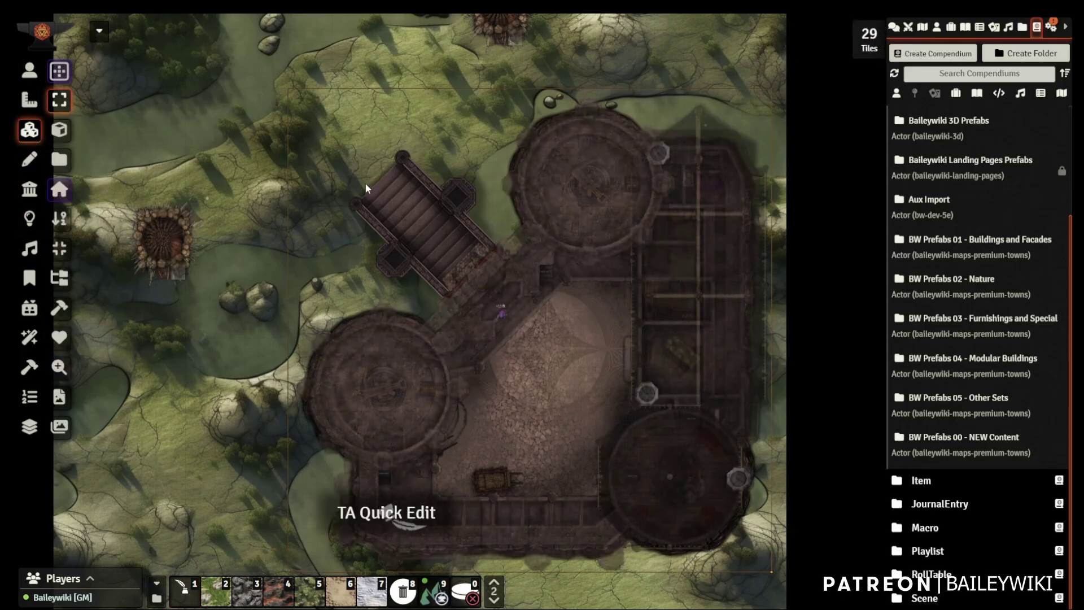
In Tile Sort, select the castle stairs, fire-river terrain, orcish wall tower and orcish bed tiles.
click(59, 221)
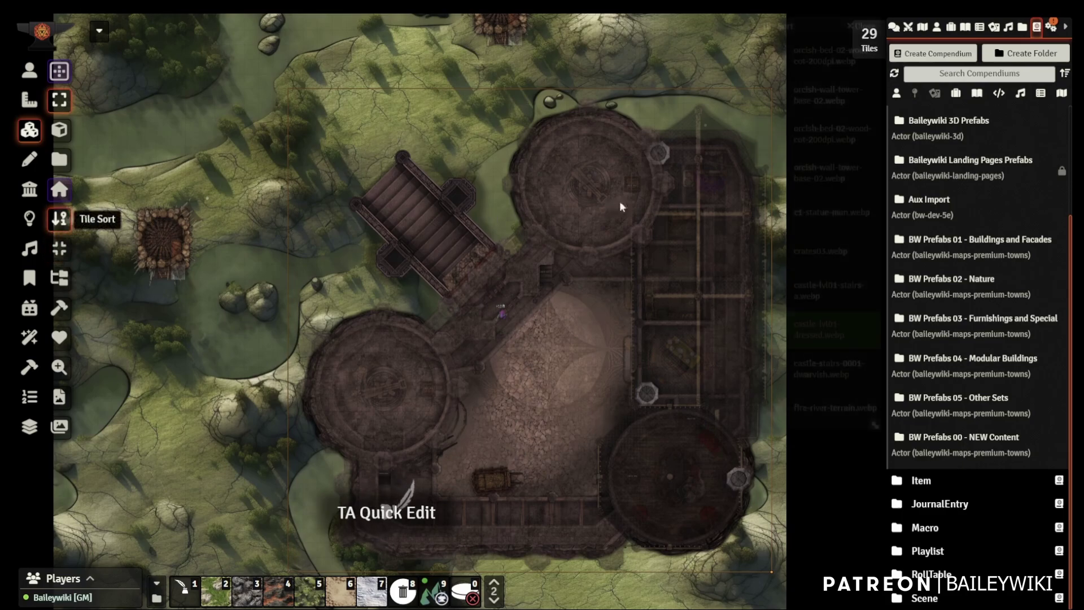
click(818, 373)
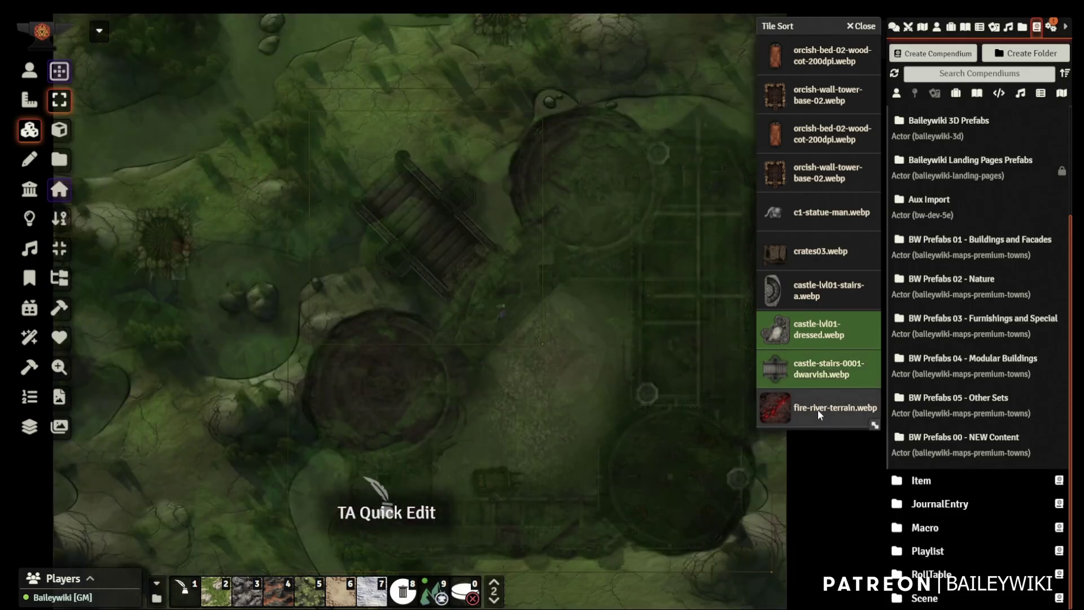
click(818, 409)
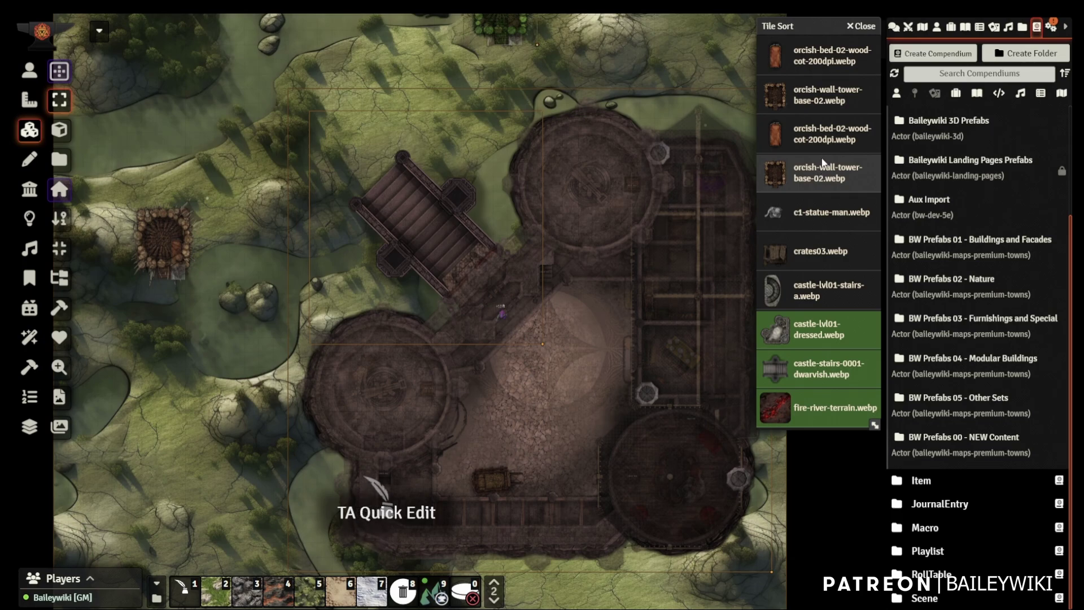
click(823, 178)
click(822, 117)
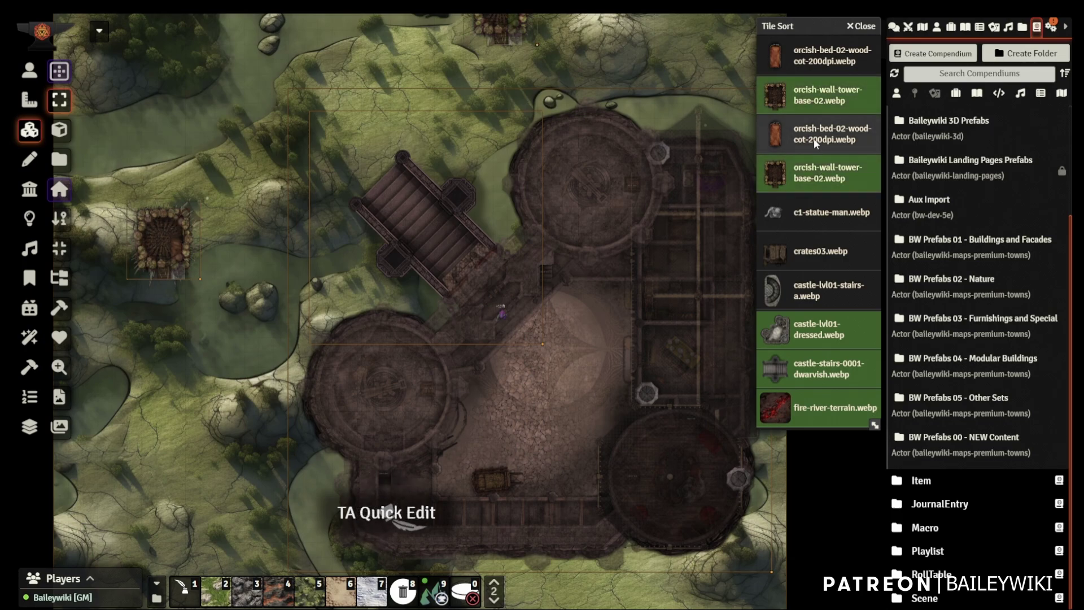
click(815, 138)
click(815, 56)
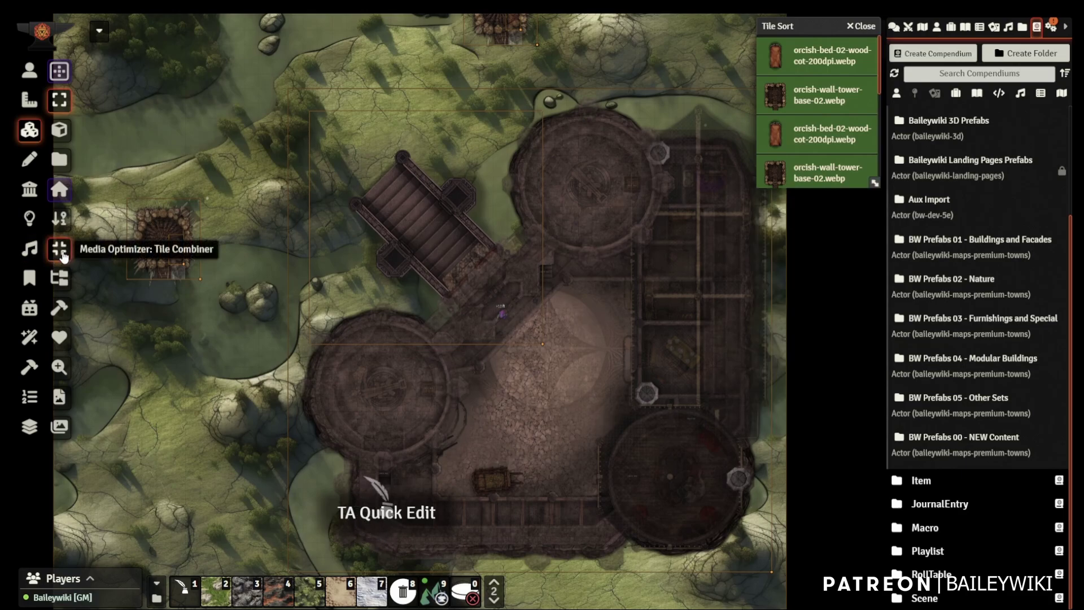
In the Tile Combiner, set Combine Mode to Selected Tiles with the scene background excluded.
click(60, 251)
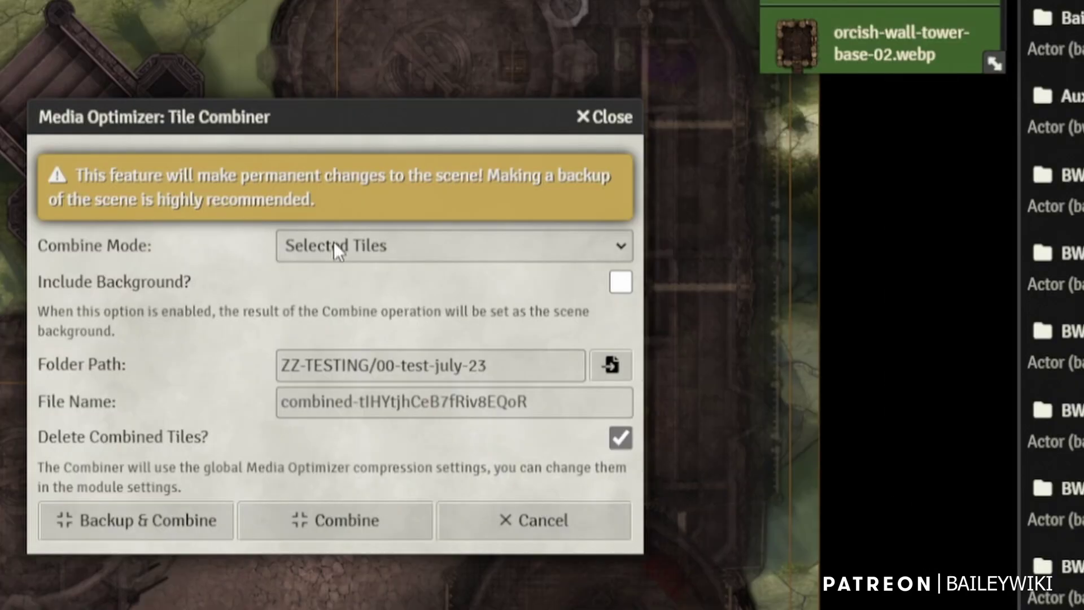
click(340, 247)
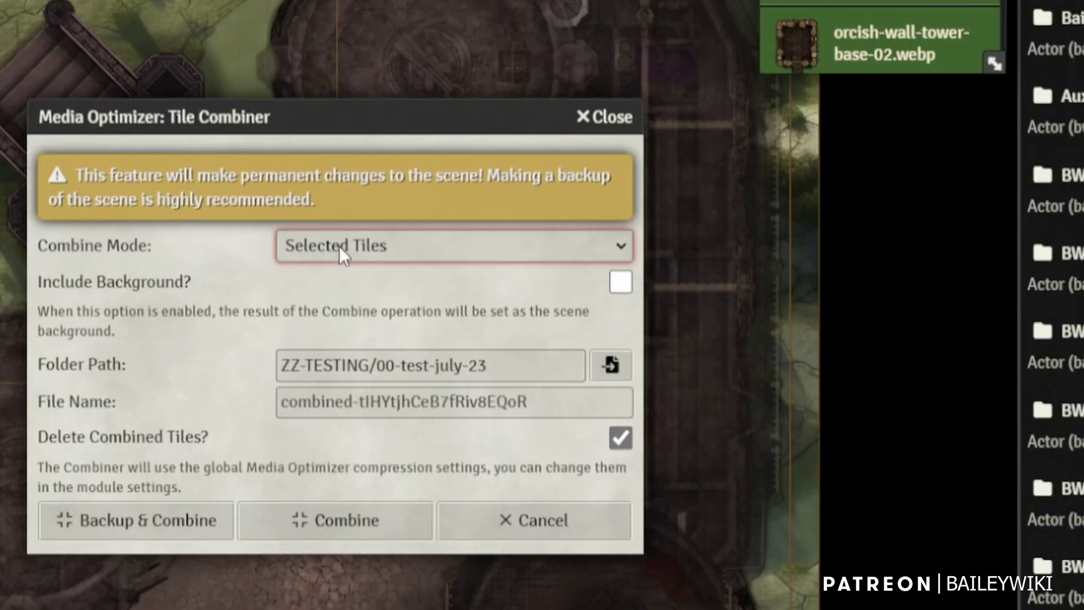
click(338, 278)
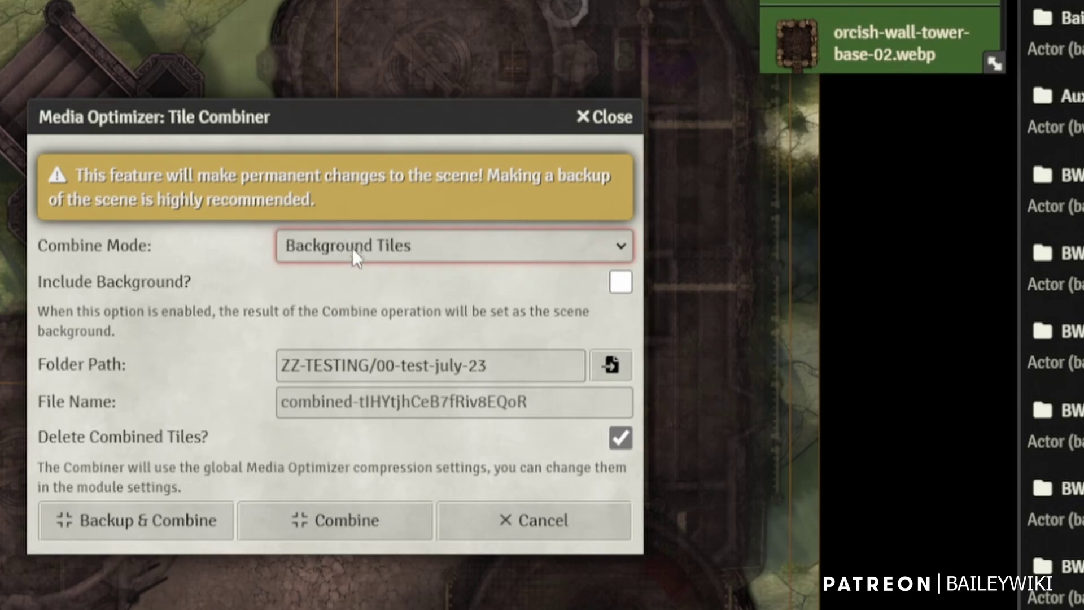
click(350, 256)
click(344, 299)
key(Up)
key(Up)
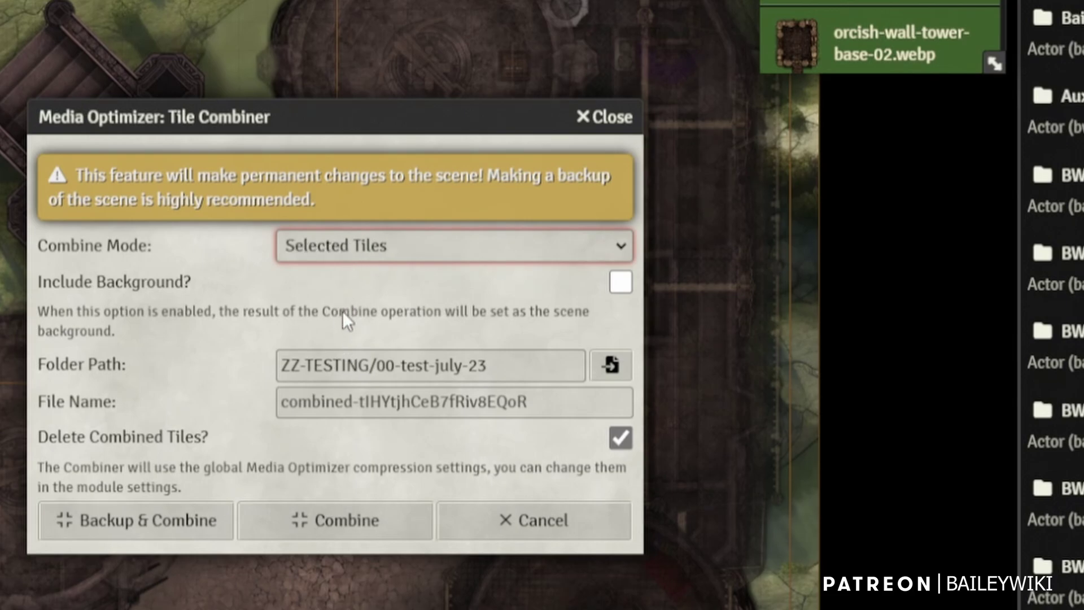
key(Up)
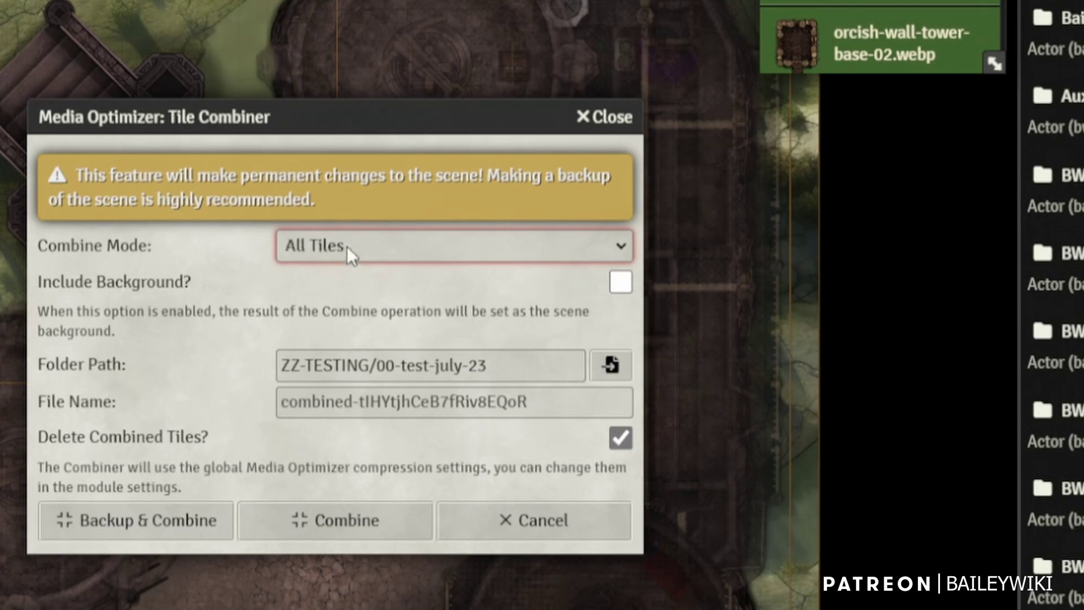
key(Down)
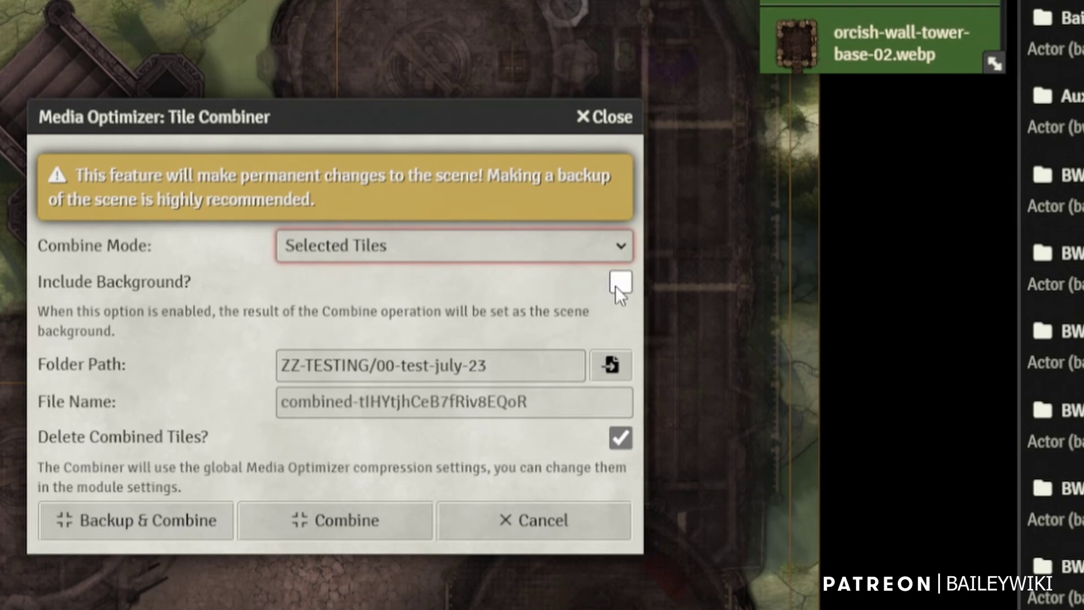
click(618, 285)
click(616, 286)
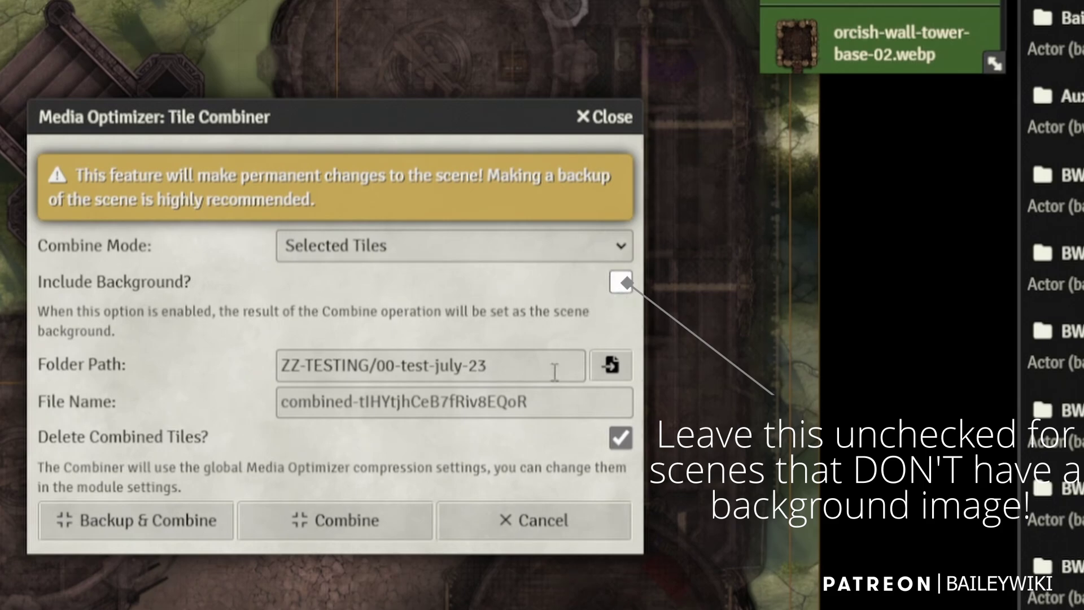
Name the output castle-swamp, keep deletion of original tiles on, and confirm the combine.
click(461, 410)
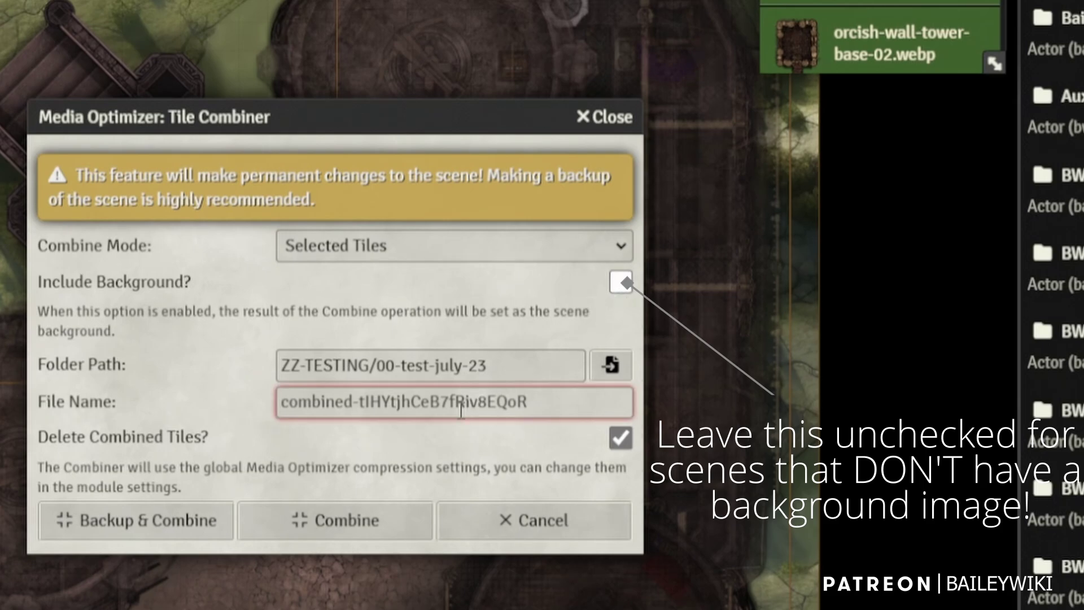
text(castle-swamp)
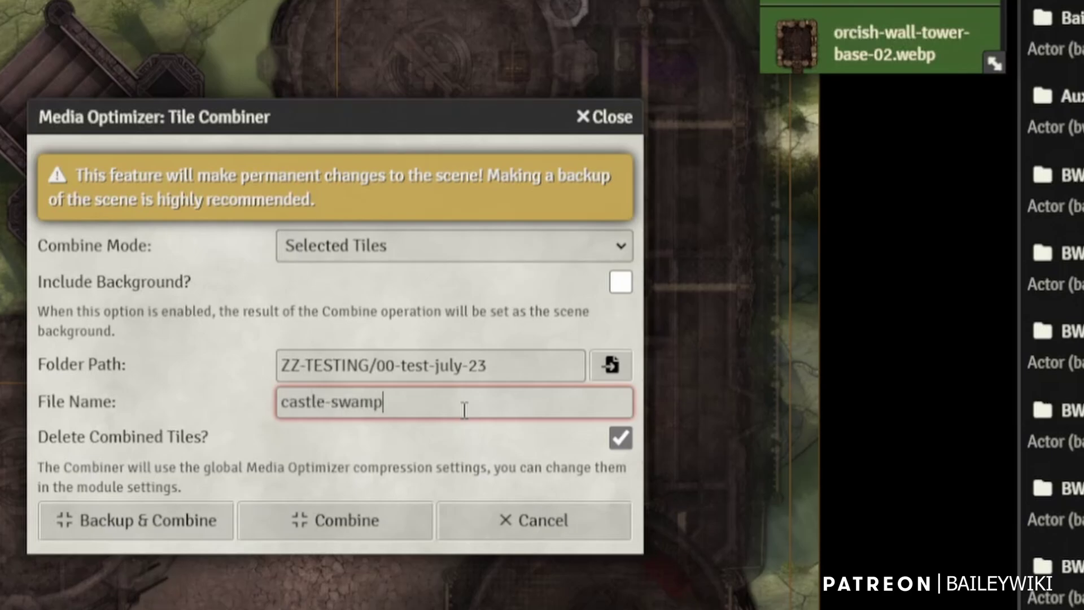
click(618, 444)
click(618, 443)
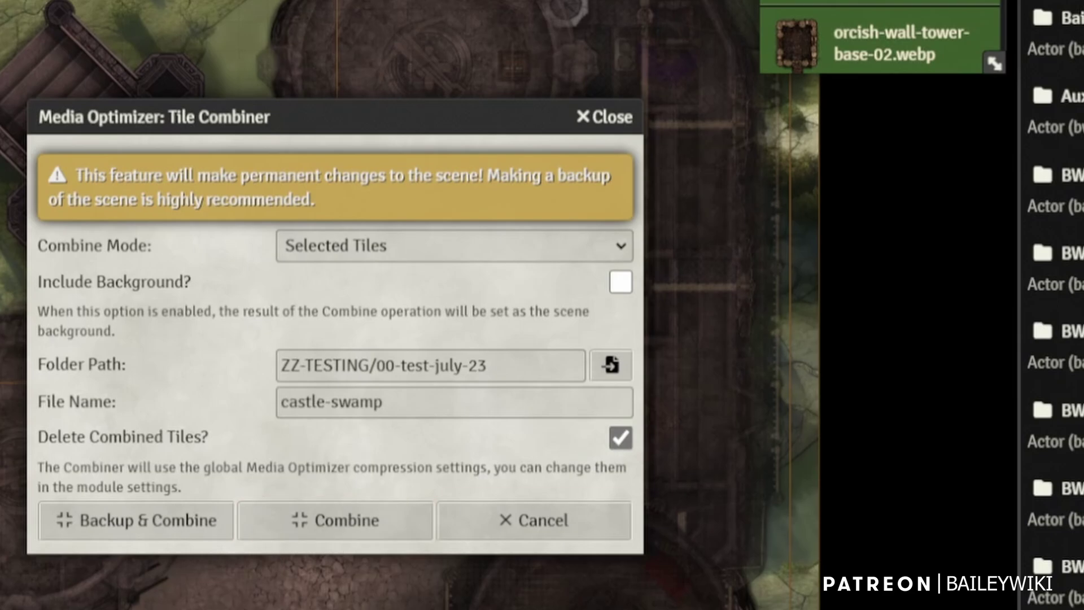
click(163, 534)
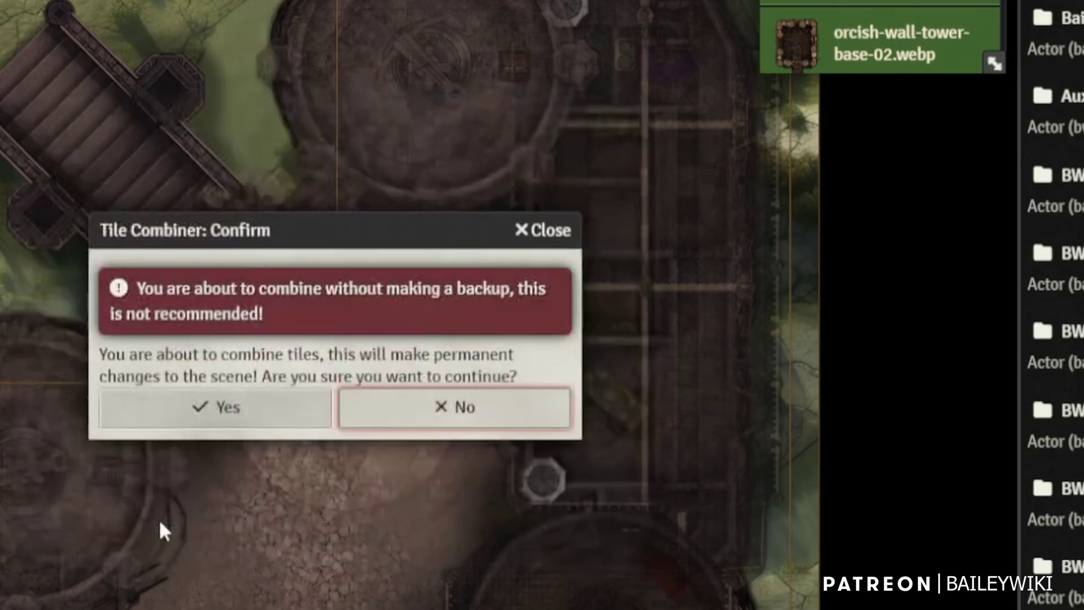
click(232, 414)
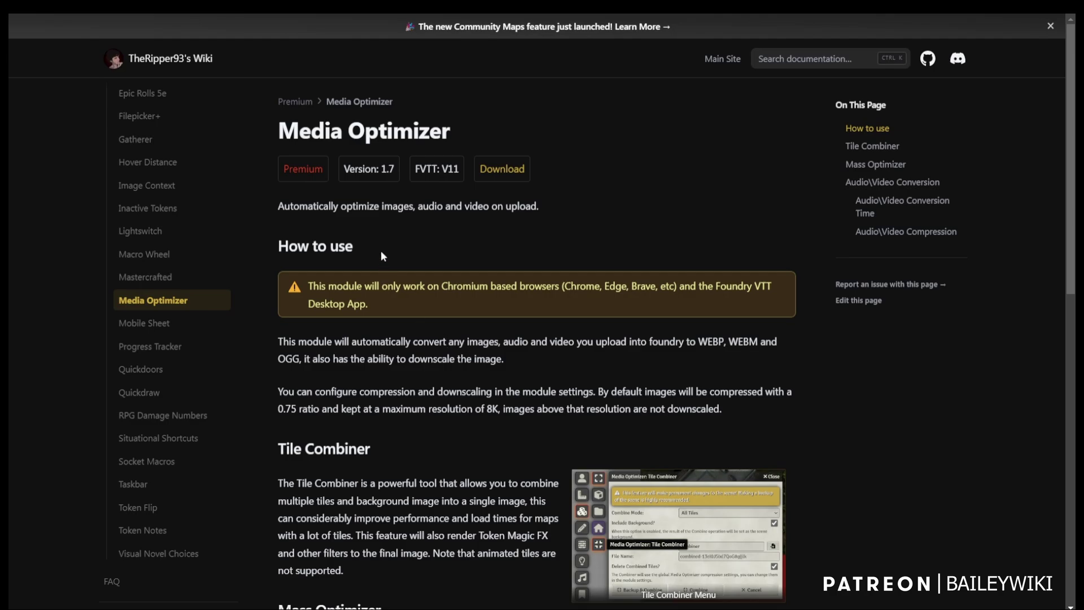
Highlight the wiki sentences about automatic media conversion and configuring compression.
scroll(397, 291, down, 3)
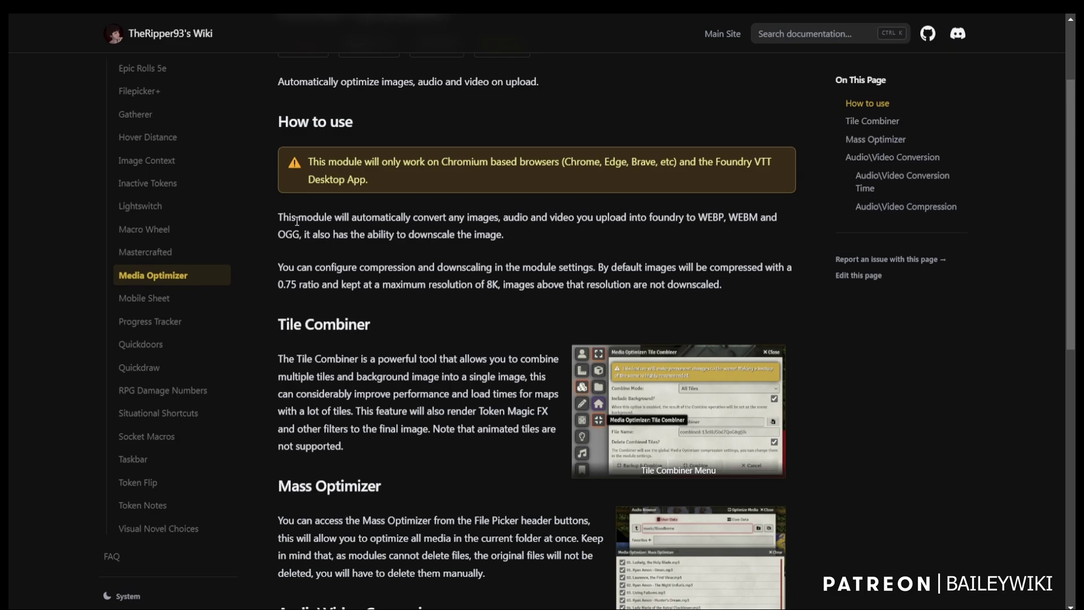
drag(283, 219, 503, 233)
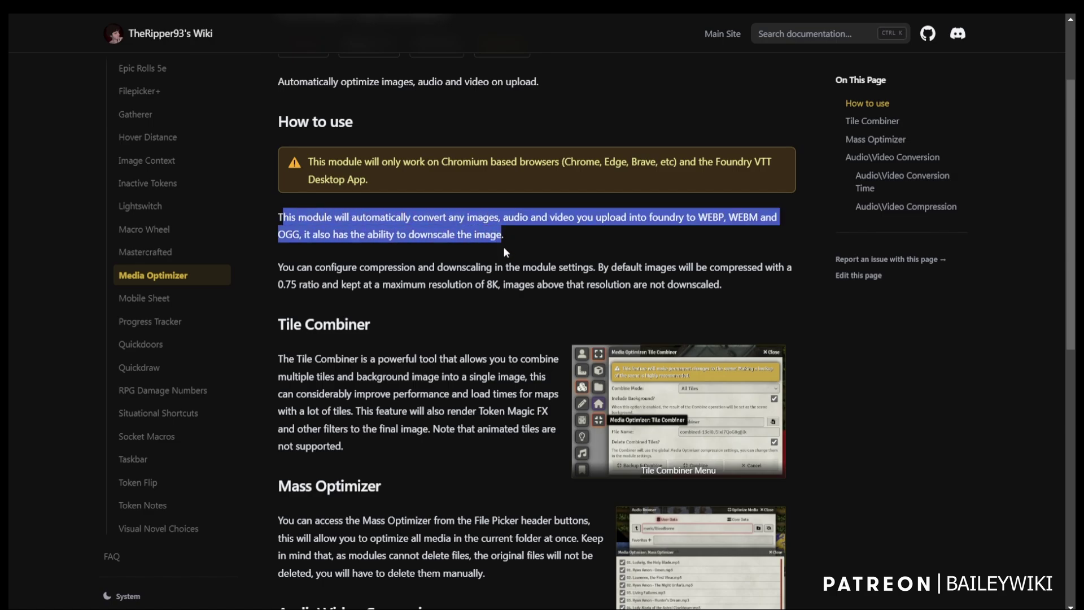
click(489, 285)
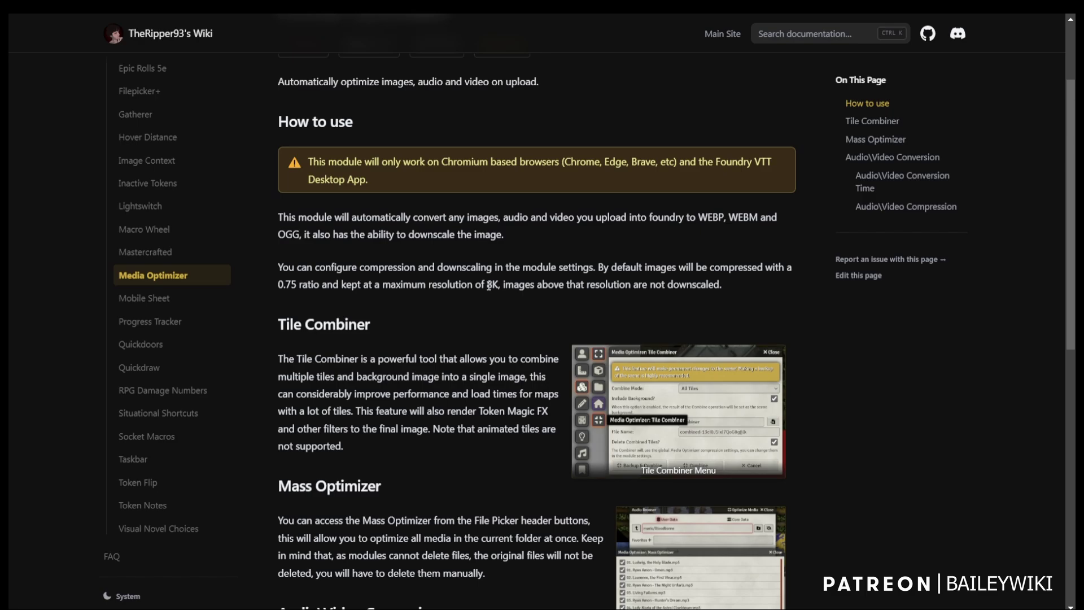
scroll(489, 285, down, 1)
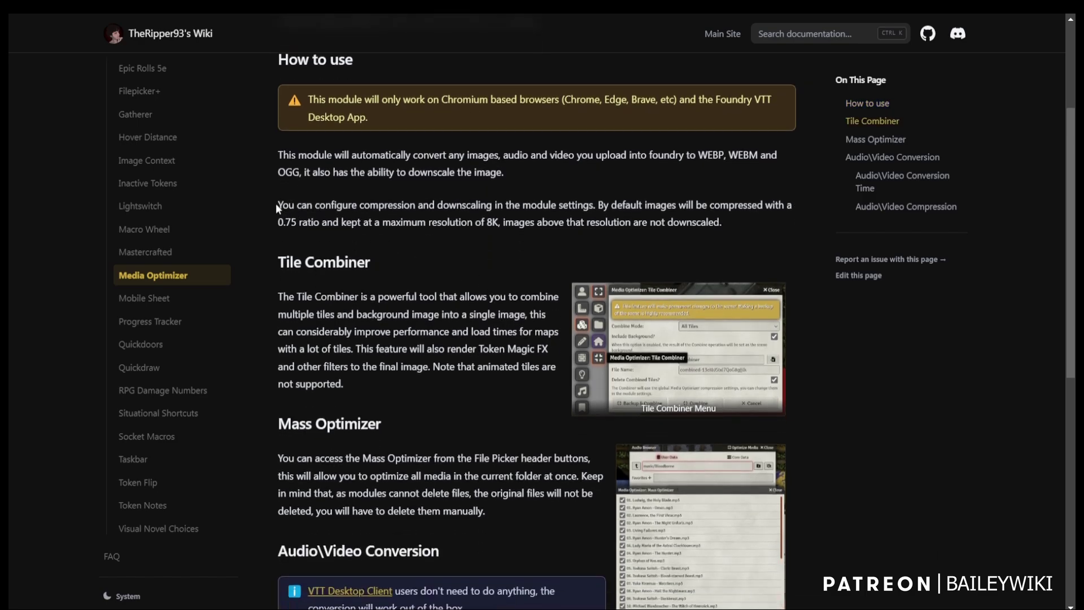
drag(277, 205, 595, 203)
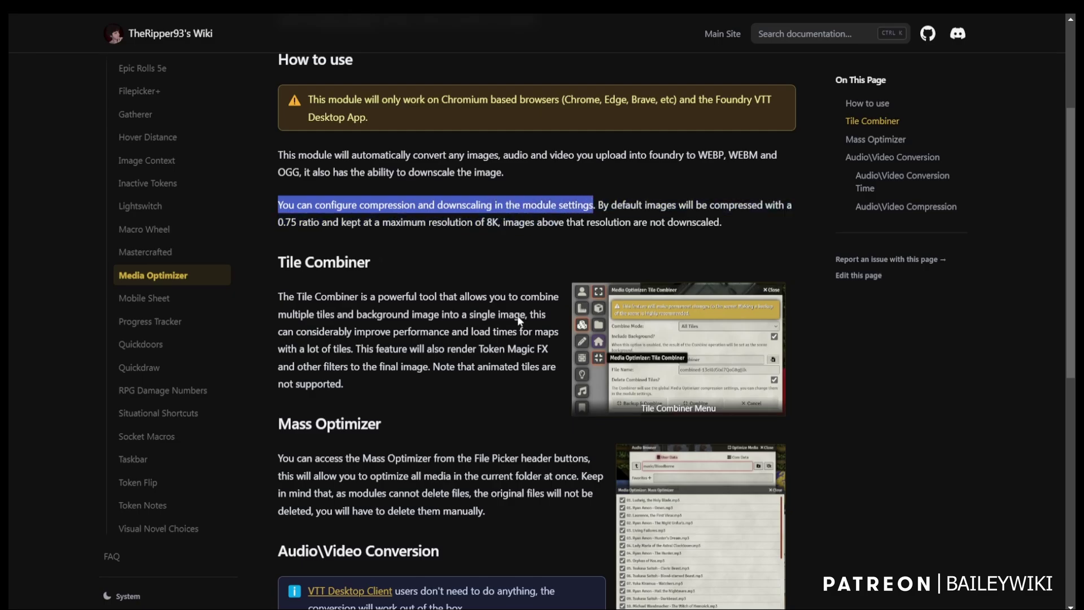
Scroll down the Media Optimizer page to the Audio\Video Conversion section.
scroll(502, 332, down, 1)
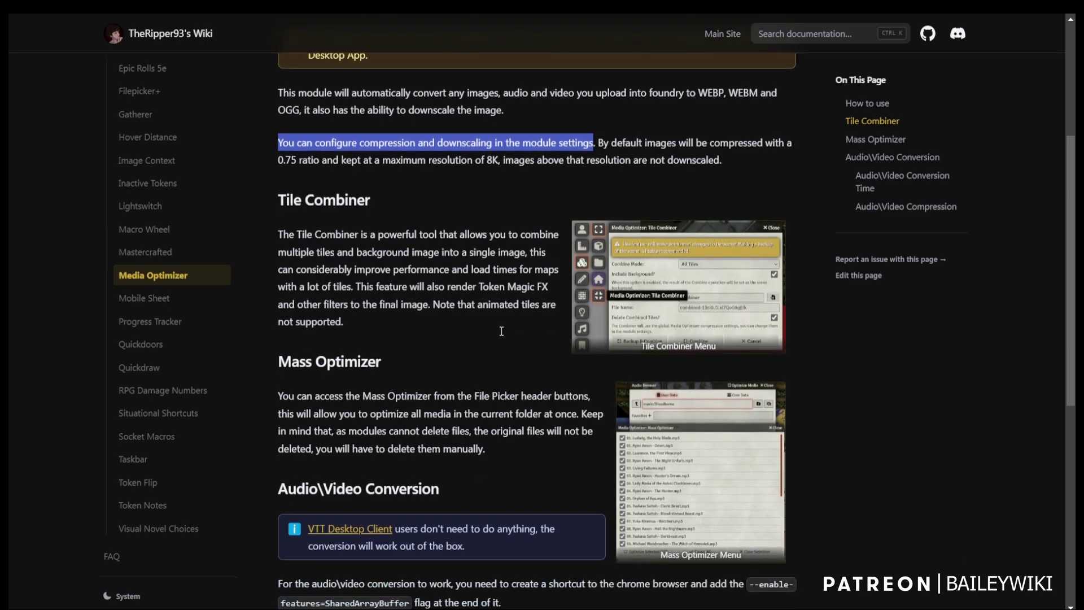
scroll(501, 335, down, 2)
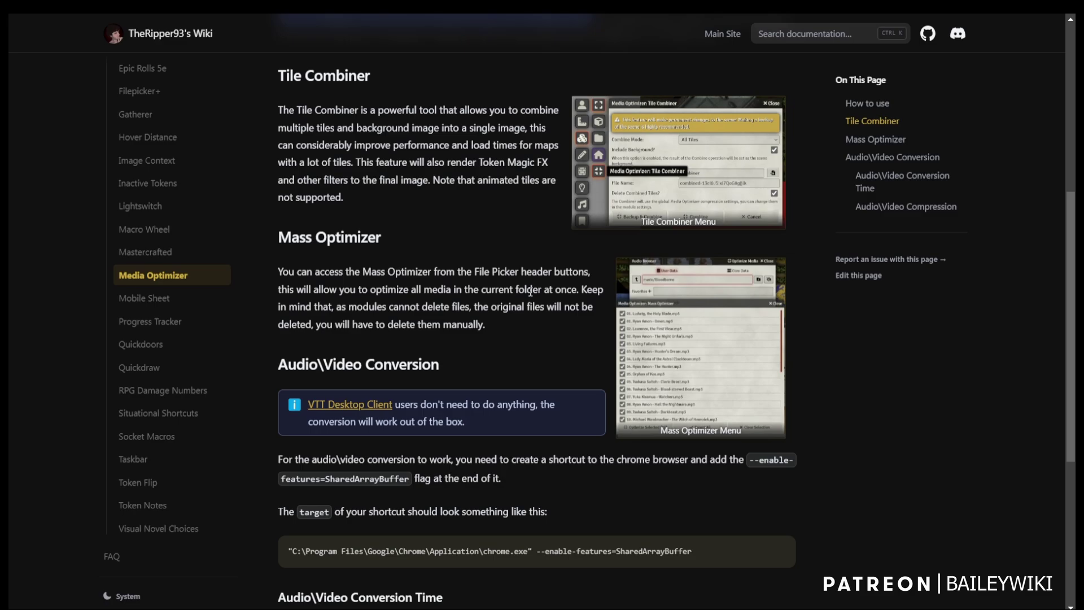
scroll(531, 292, down, 1)
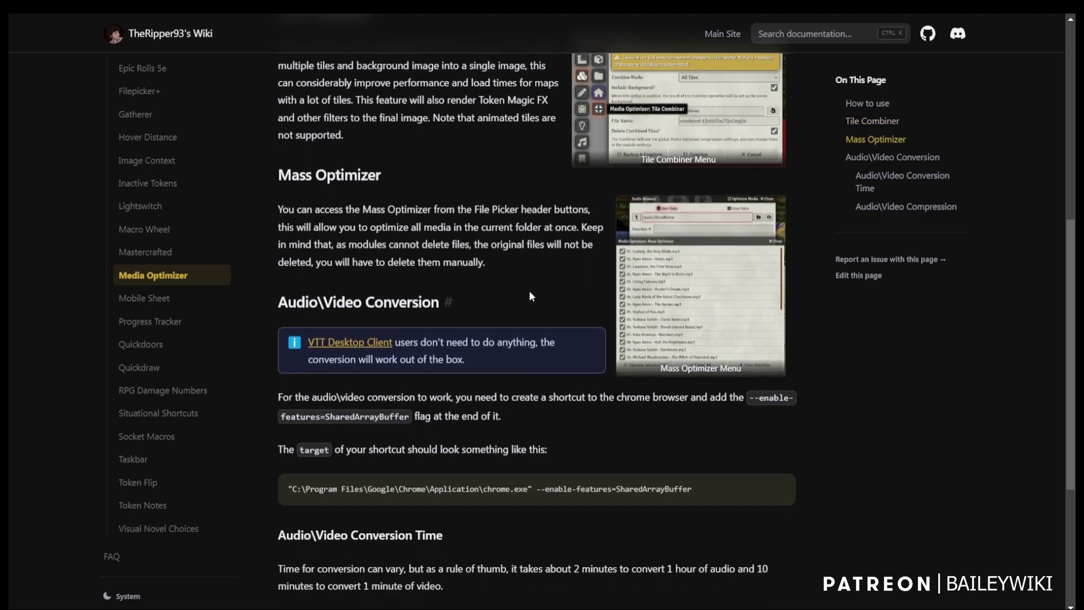
scroll(530, 292, down, 1)
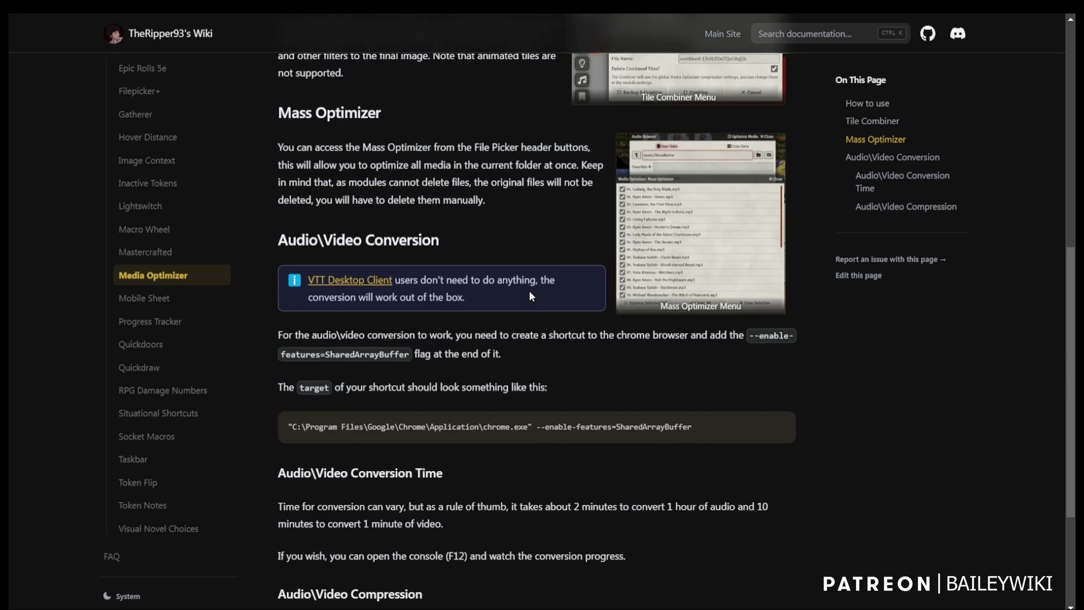
scroll(530, 292, down, 1)
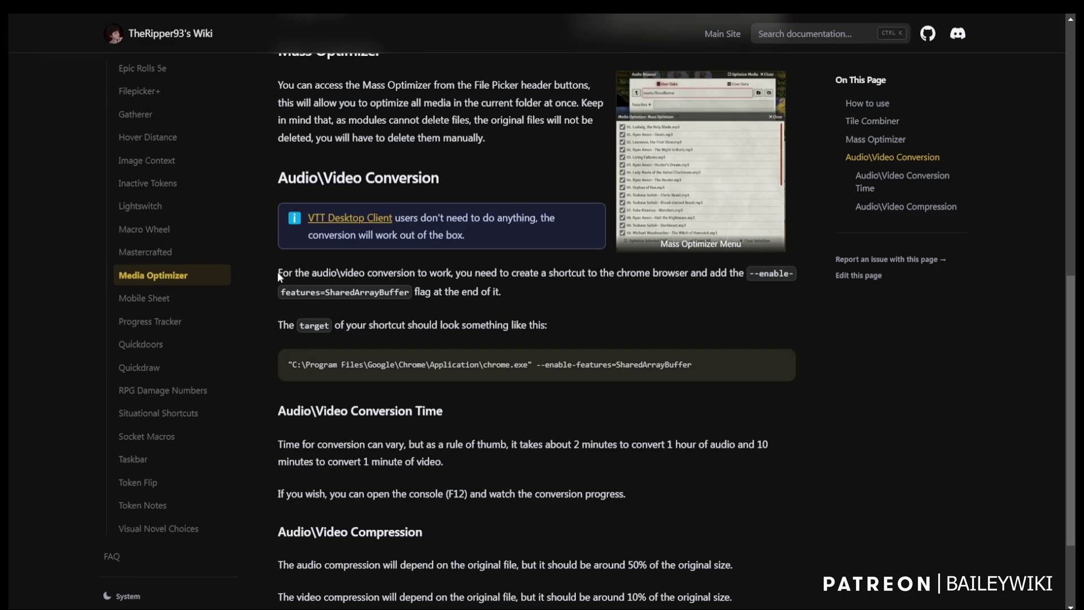
Highlight the conversion requirement and the chrome.exe --enable-features=SharedArrayBuffer shortcut target line.
drag(277, 272, 484, 287)
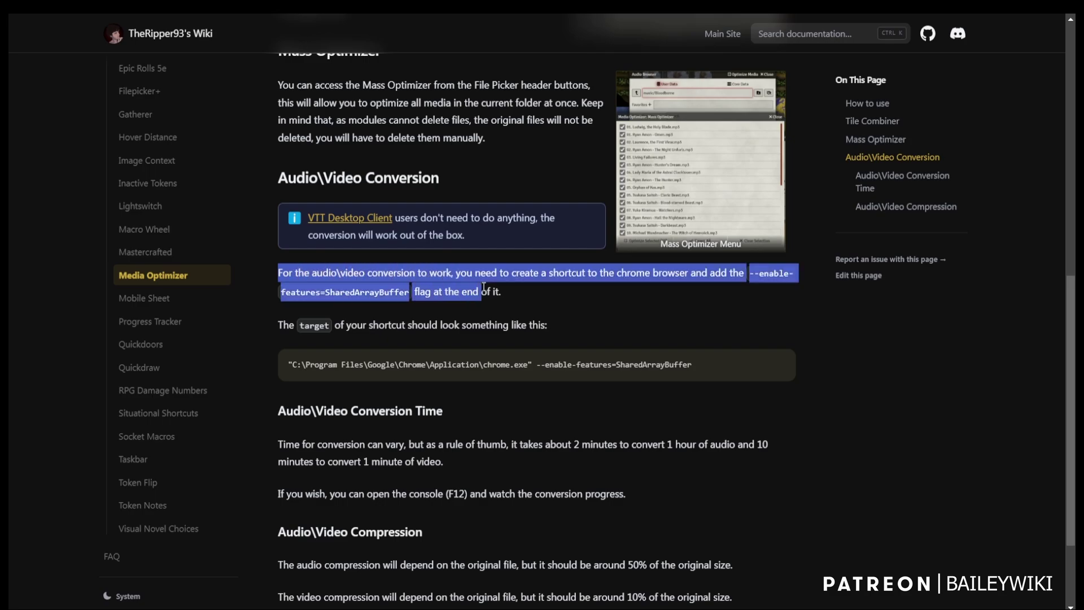
click(520, 293)
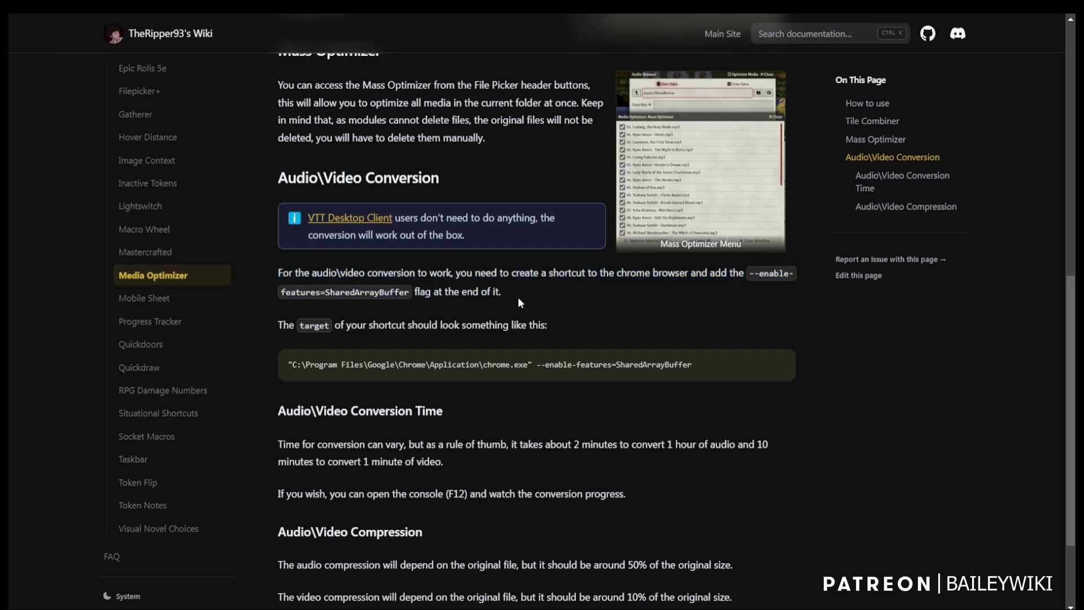
scroll(520, 325, down, 1)
mouse_move(673, 300)
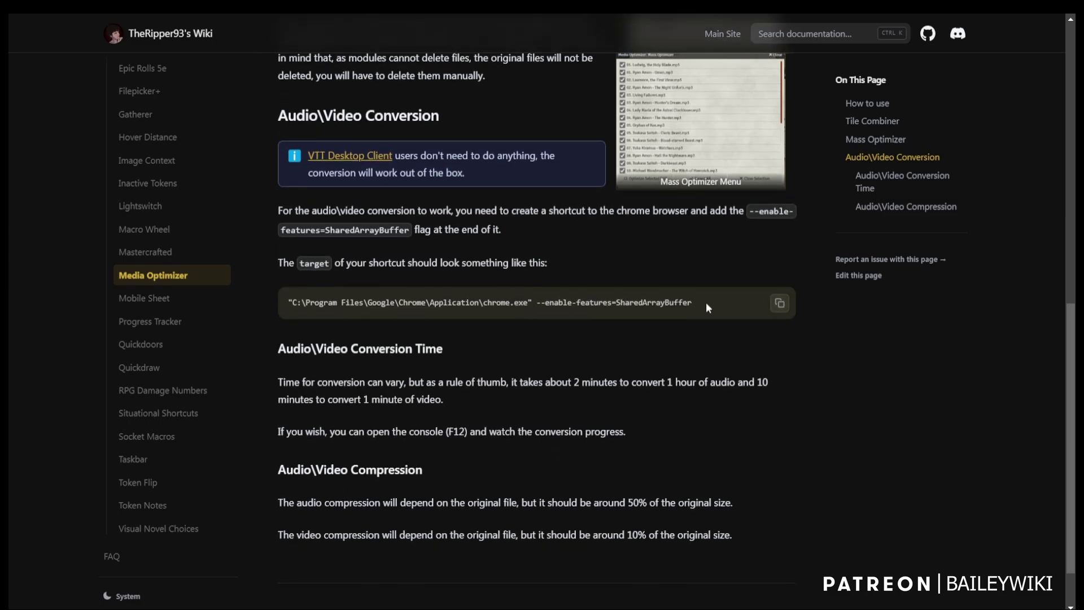
drag(706, 303, 277, 306)
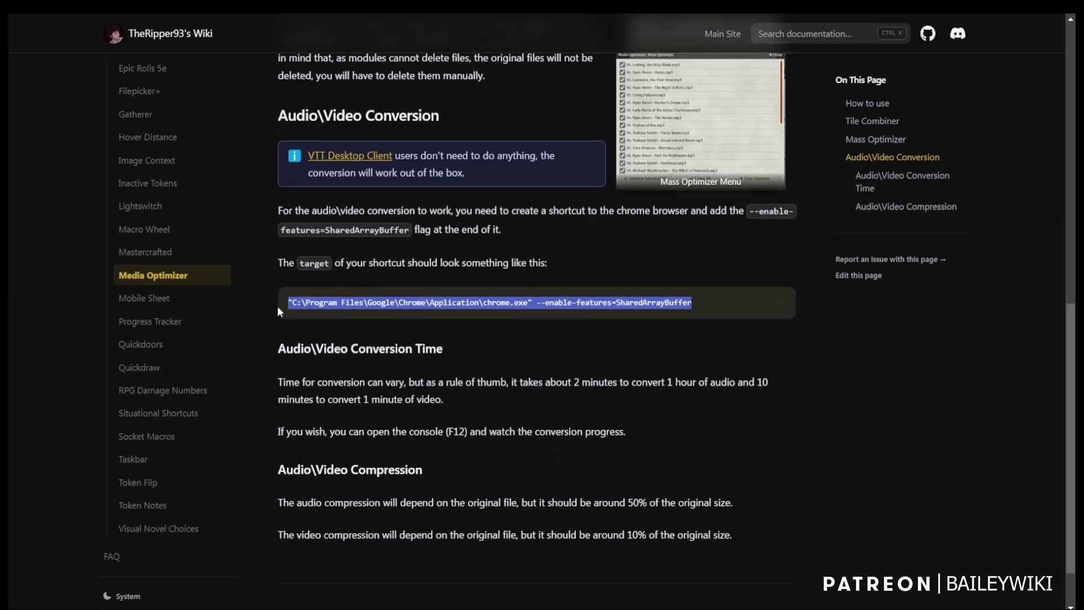
click(327, 344)
Scroll to the end of the wiki page, then back up to How to use.
scroll(327, 345, down, 2)
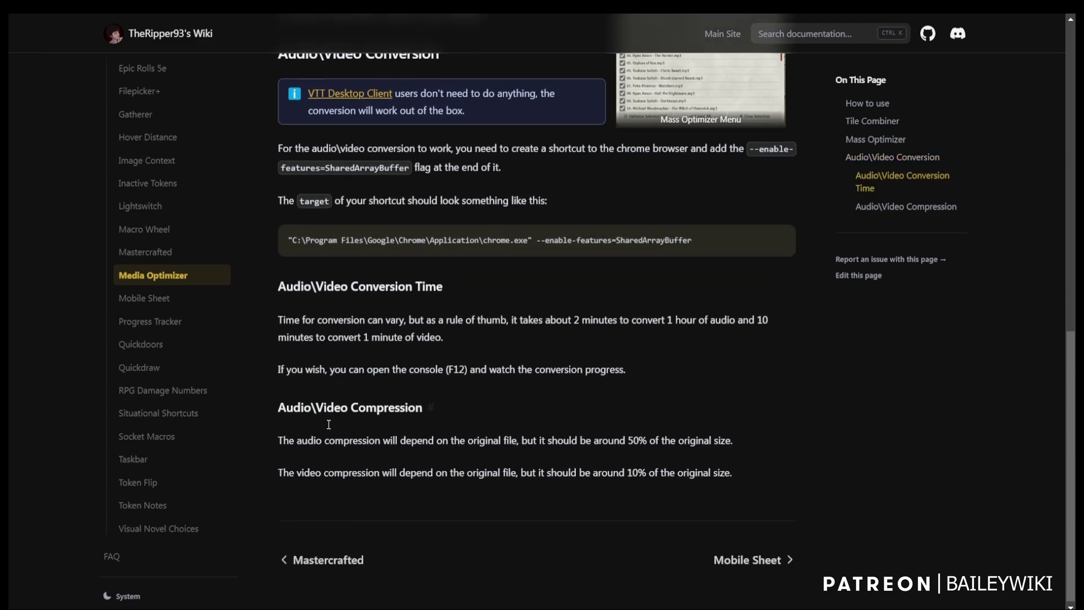
scroll(340, 492, down, 1)
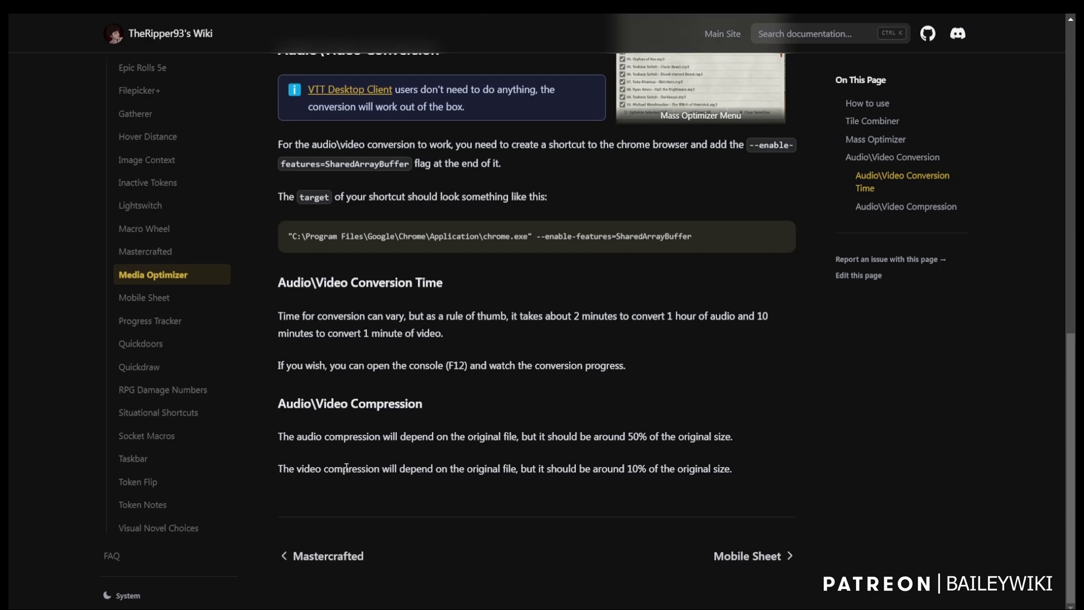
scroll(352, 449, up, 3)
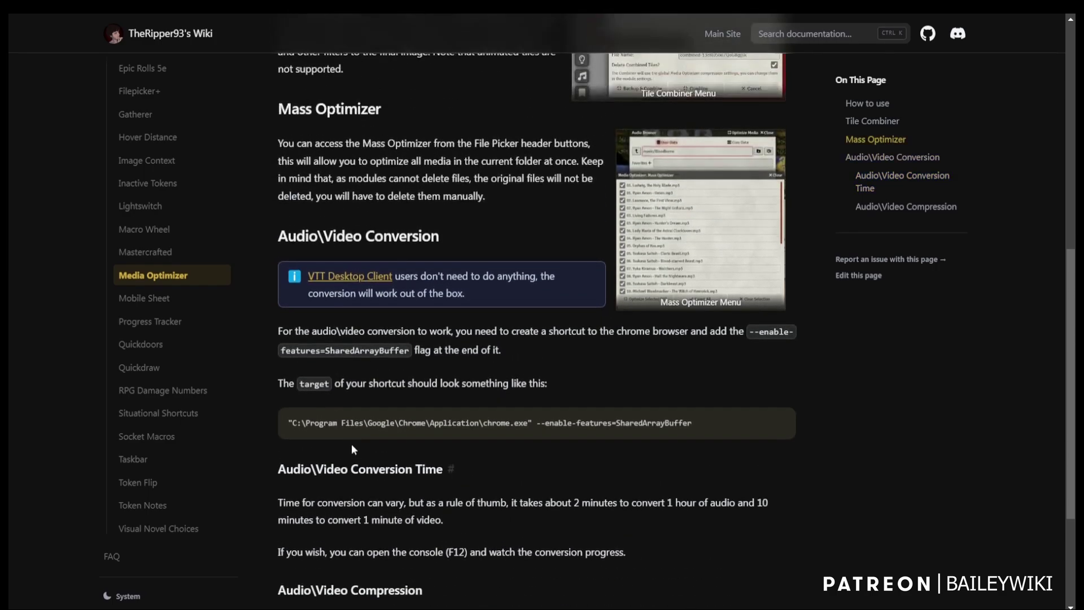
scroll(352, 444, up, 4)
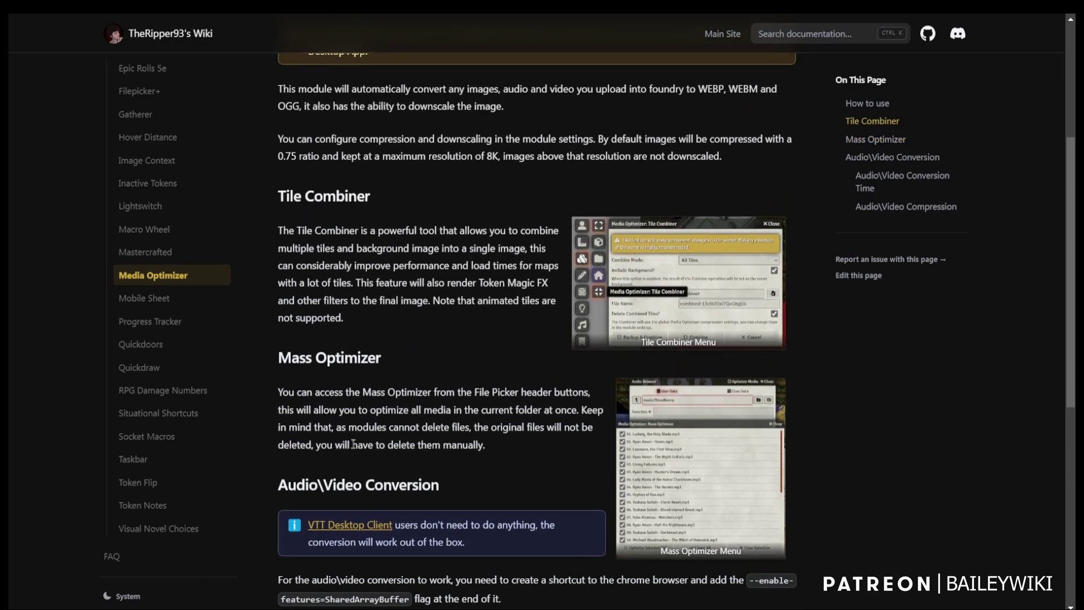
scroll(353, 445, up, 4)
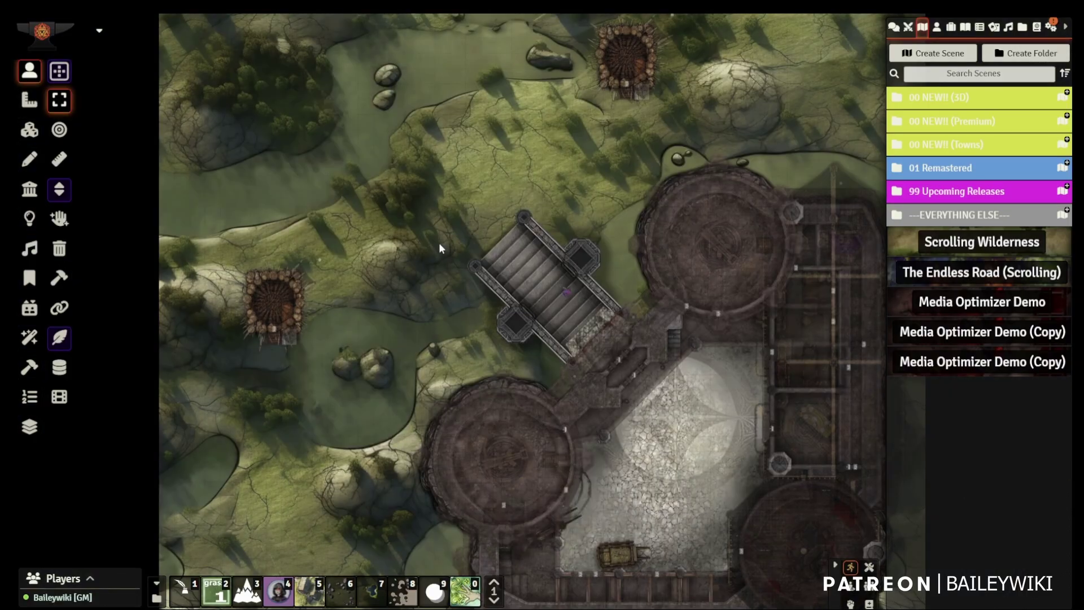
Open the map's ambient sound settings and browse its audio file into the media-optimizer-demo folder.
click(27, 132)
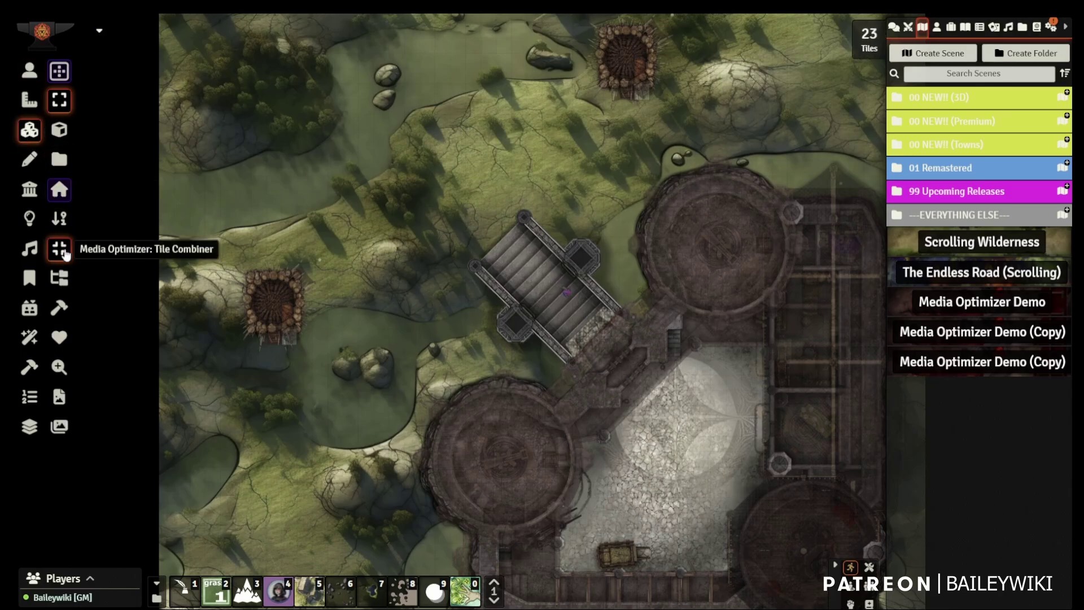
click(32, 250)
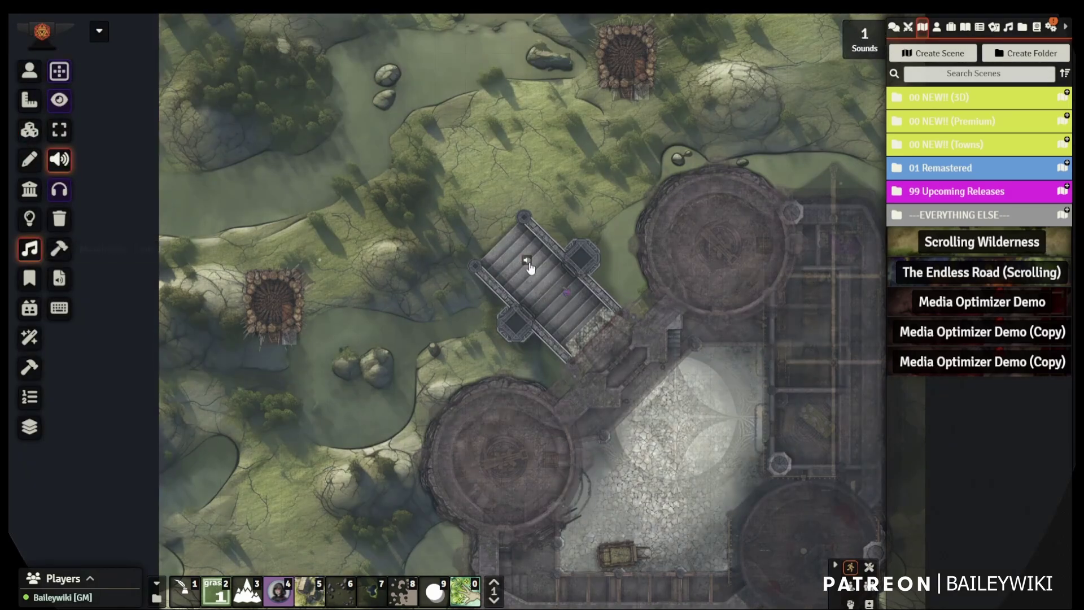
double_click(528, 263)
click(668, 182)
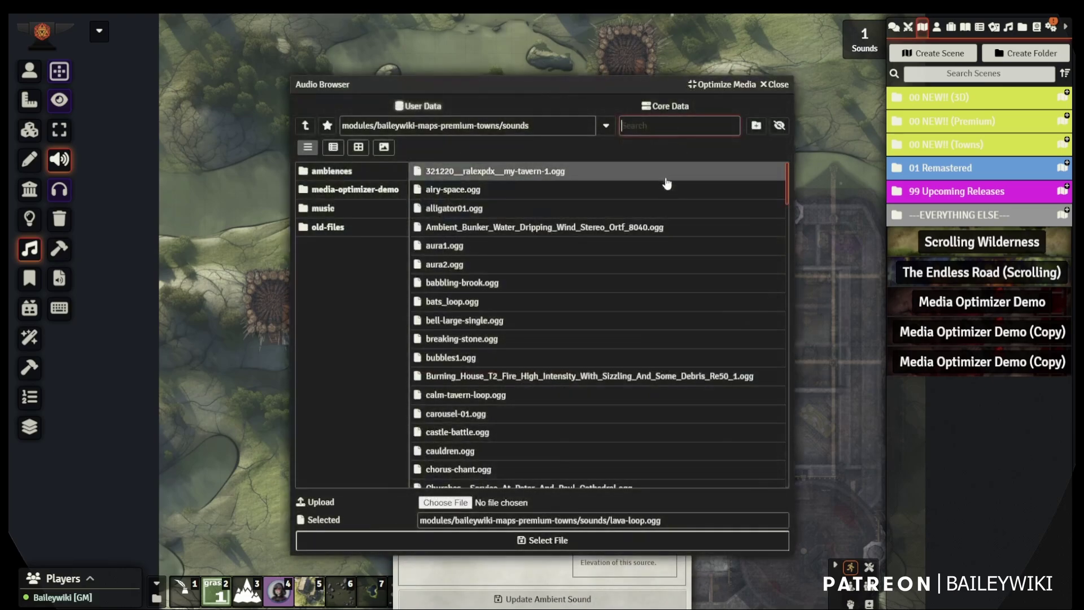
click(370, 190)
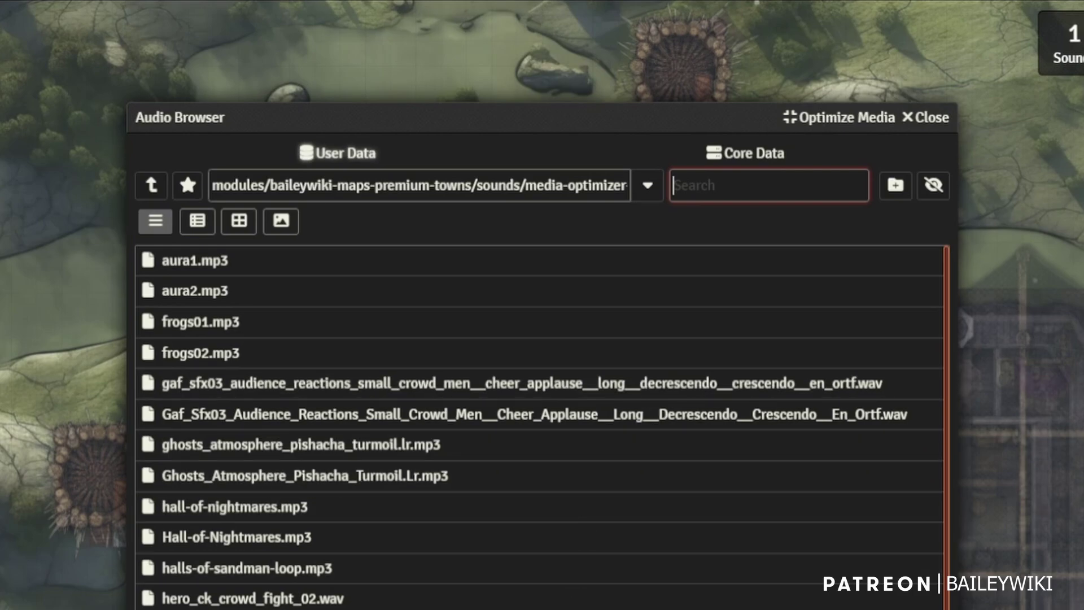
Run the Mass Optimizer on all media-optimizer-demo files to convert them to OGG, then close the browser.
click(843, 125)
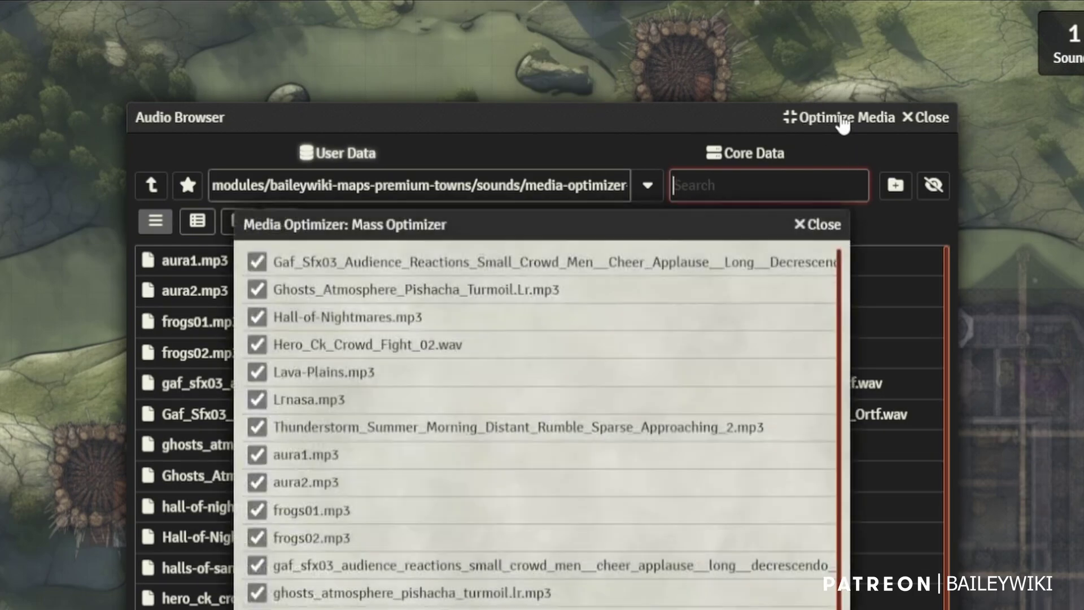
key(Escape)
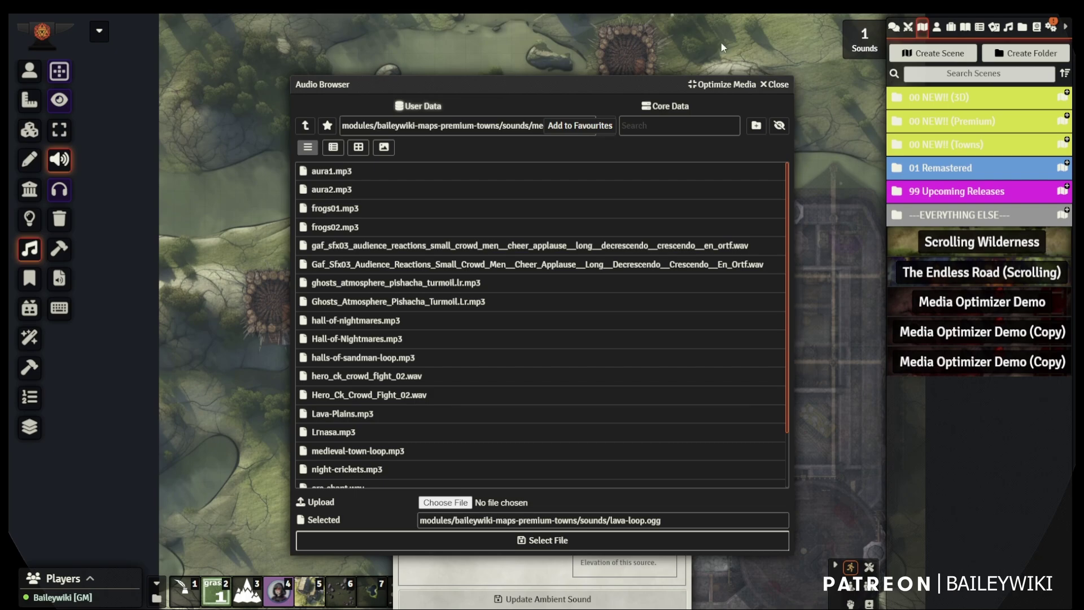
click(778, 85)
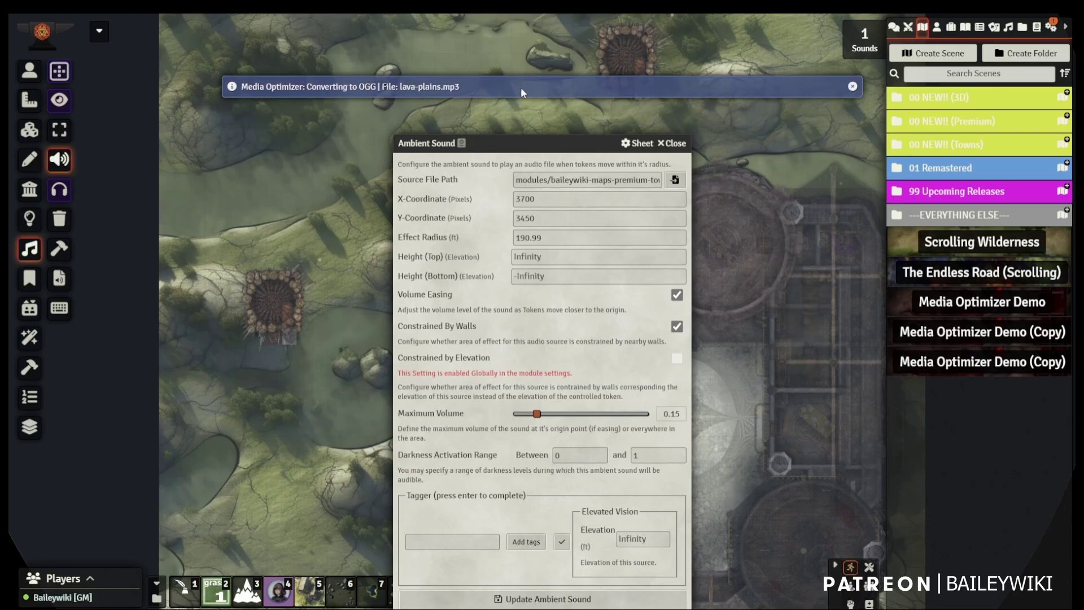
Dismiss the conversion notices and reopen media-optimizer-demo in the Audio Browser to view the new .ogg files.
click(525, 86)
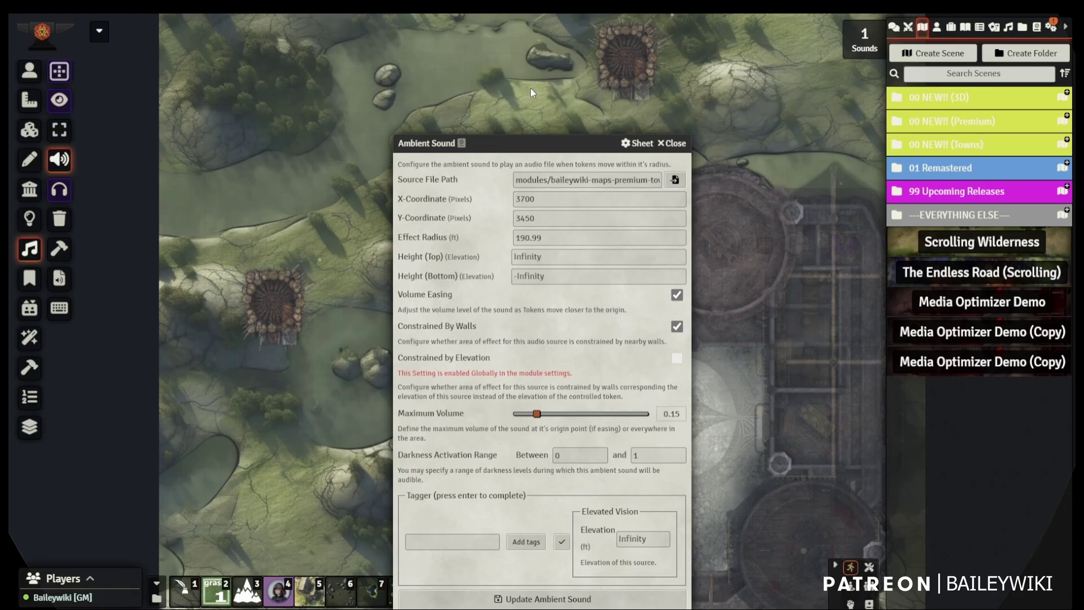
click(676, 180)
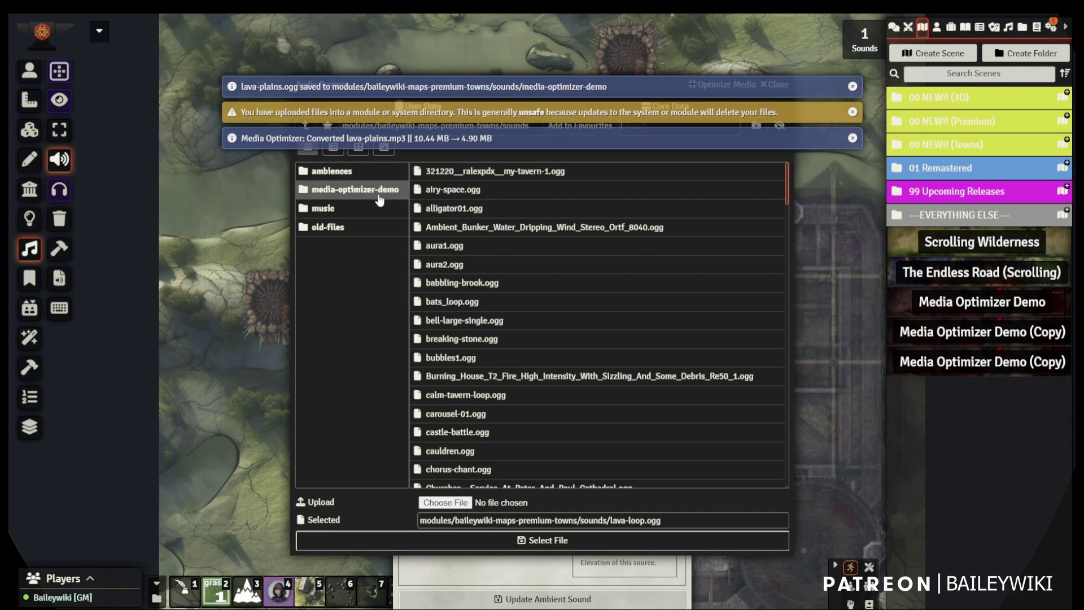
click(368, 87)
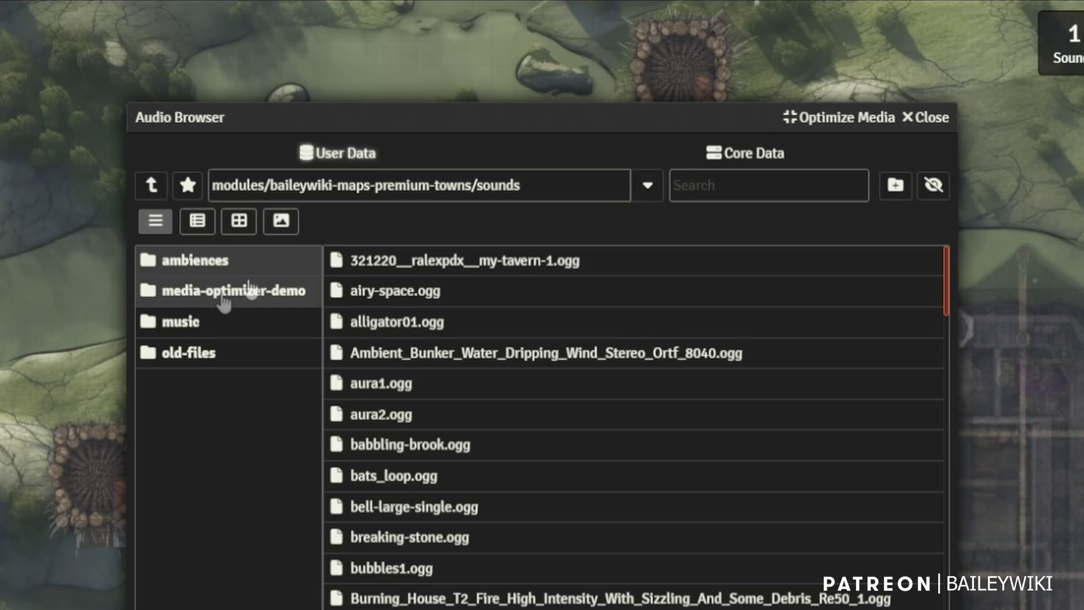
click(350, 192)
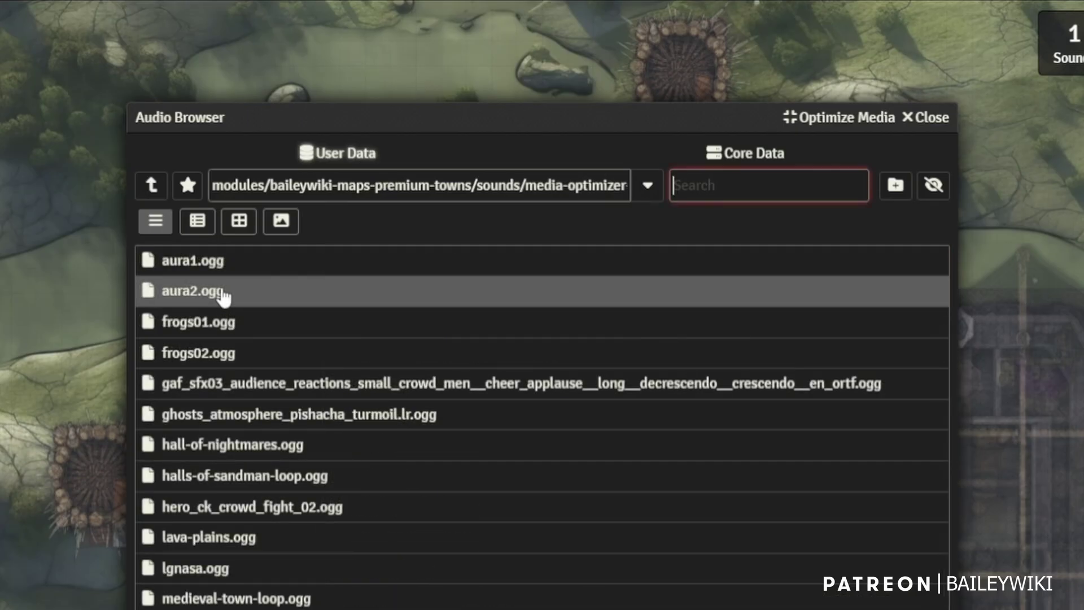